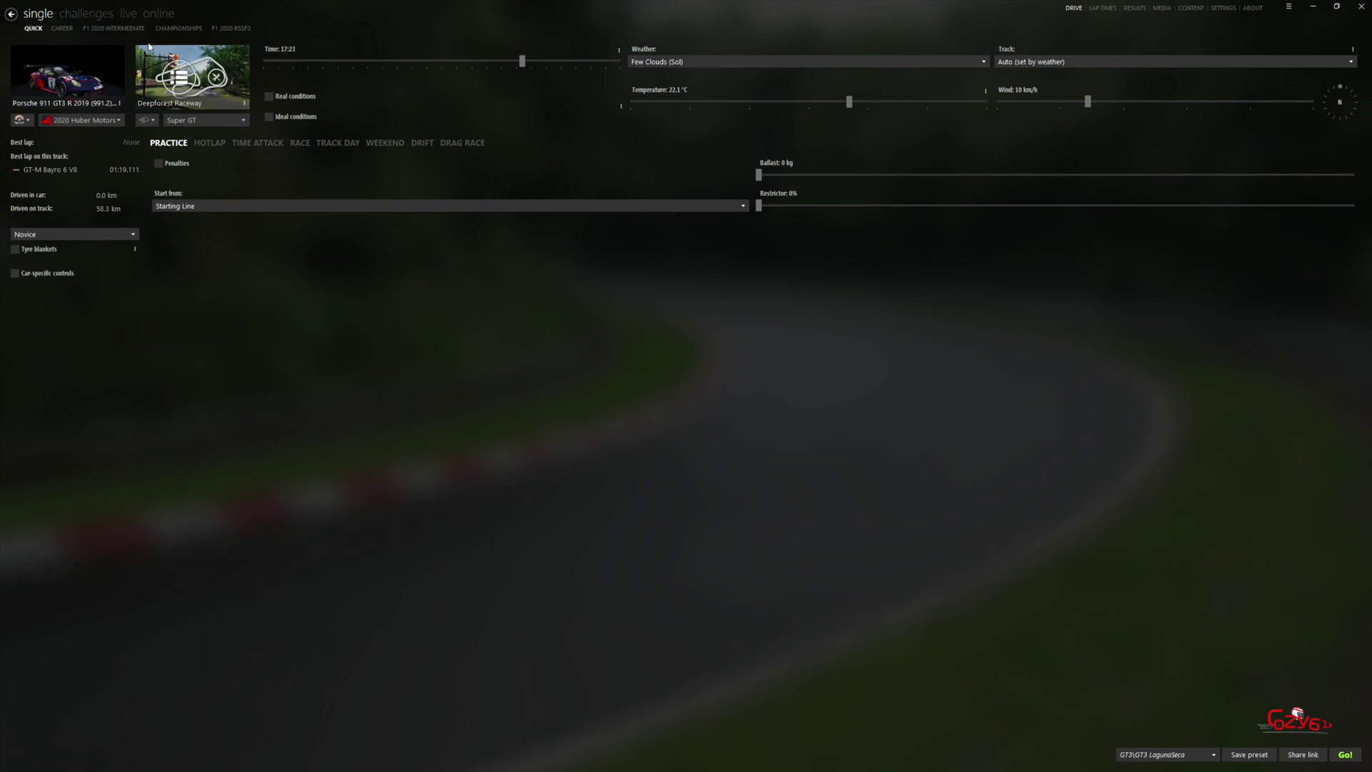
Step: Review the F1 2020 RSSF2 championship's progress, its content page under user championships, and its rounds
{"action": "left_click", "coordinate": [179, 28]}
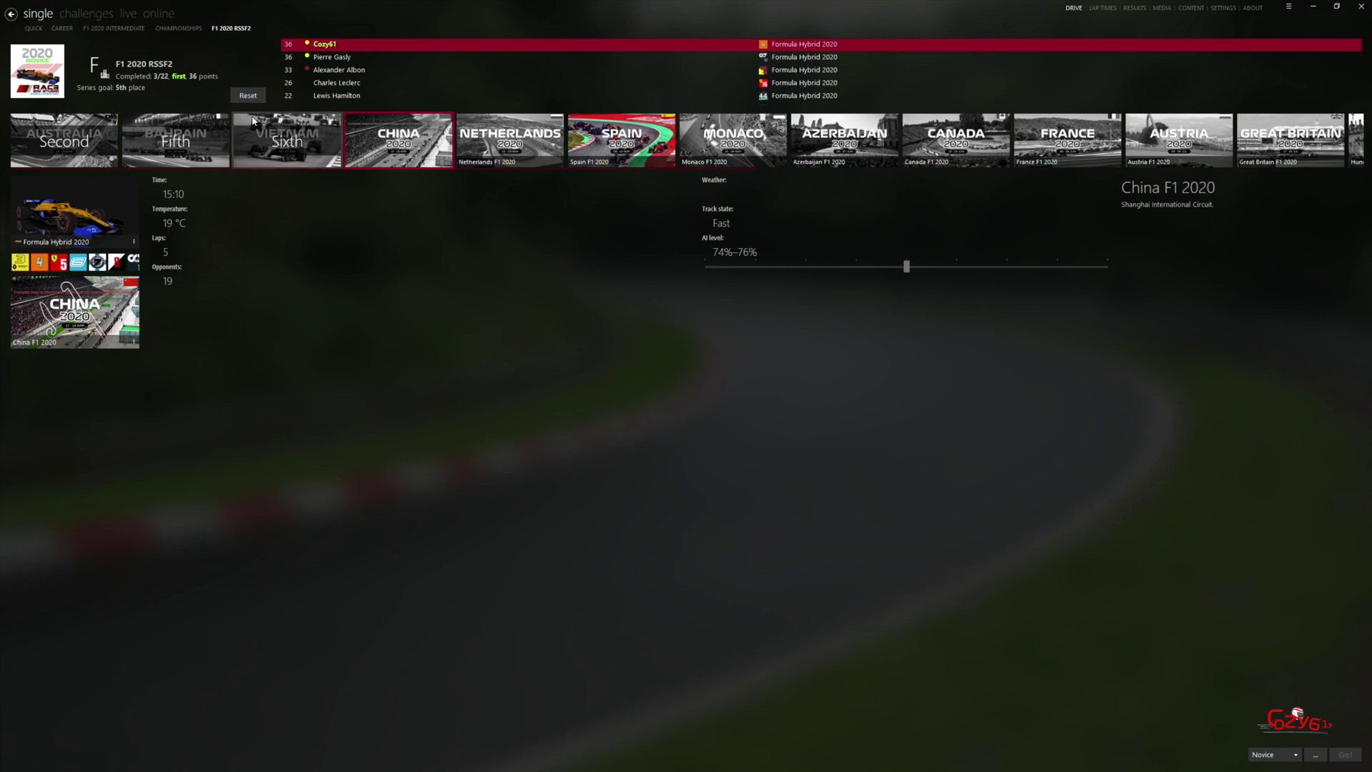
{"action": "left_click", "coordinate": [1191, 9]}
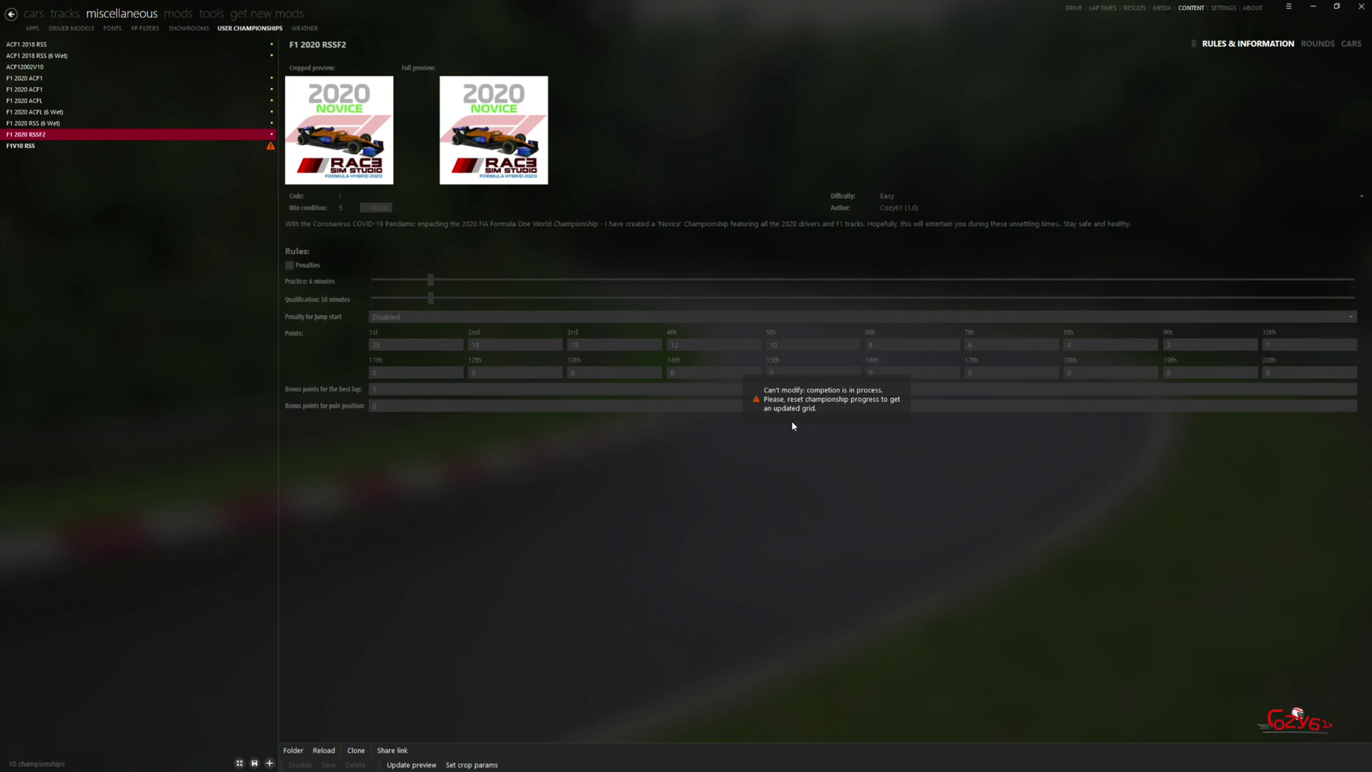
{"action": "left_click", "coordinate": [1327, 44]}
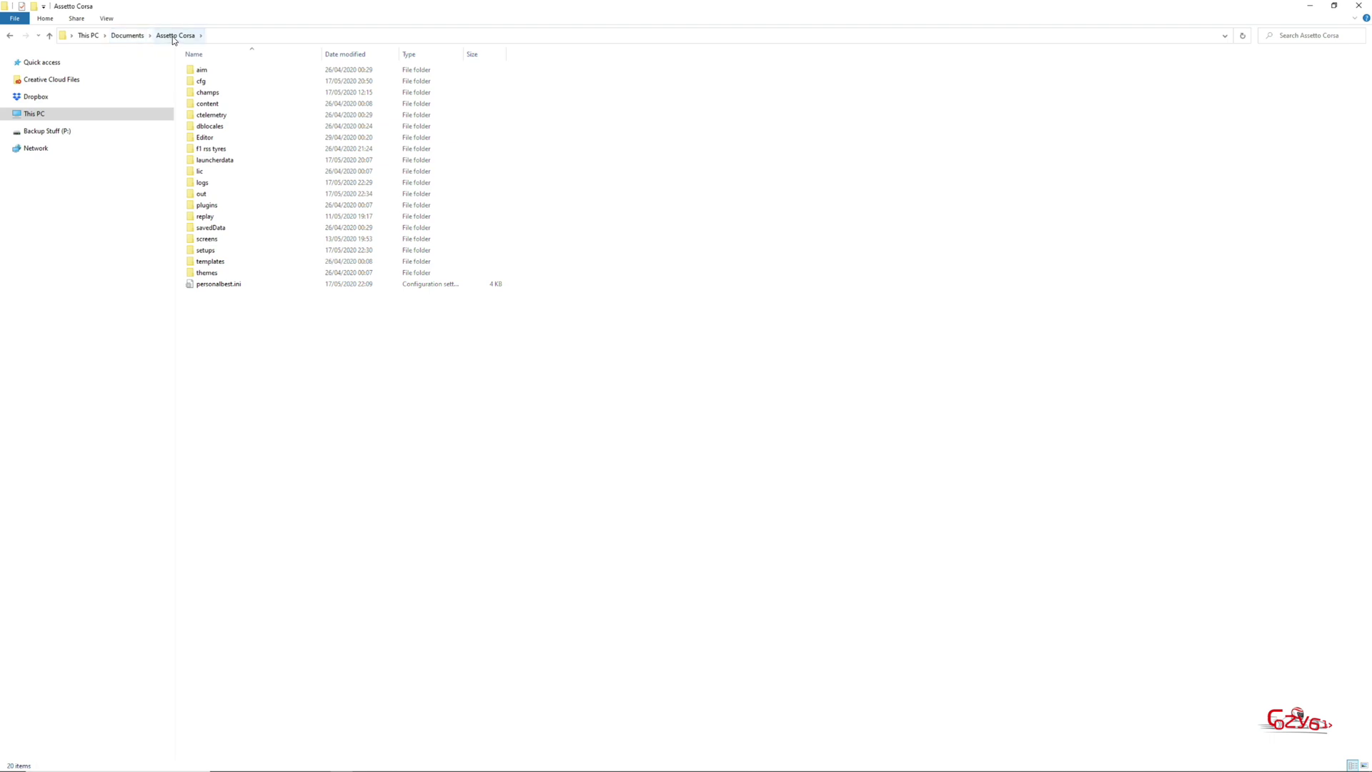
Step: Switch to File Explorer and open champs.ini from the launcherdata\filestore folder inside Documents\Assetto Corsa
{"action": "double_click", "coordinate": [233, 163]}
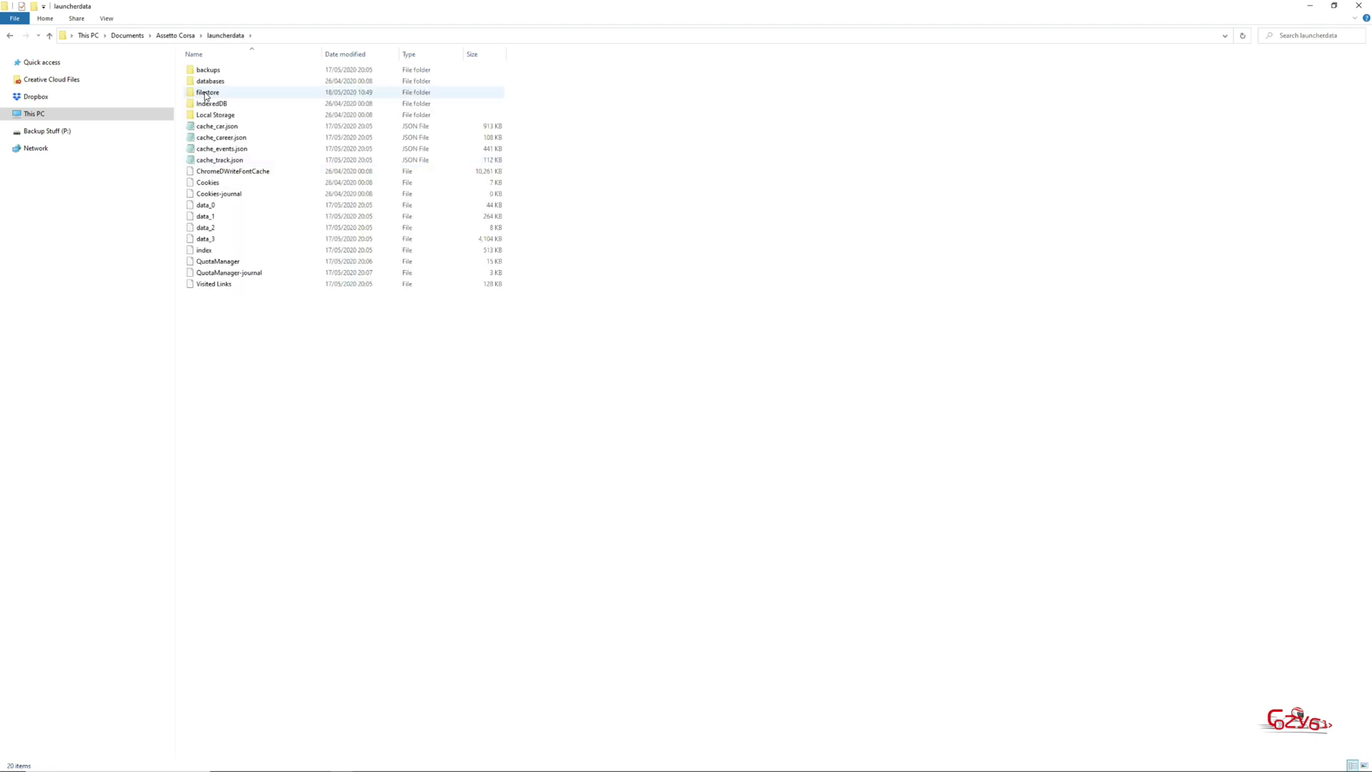
{"action": "double_click", "coordinate": [208, 93]}
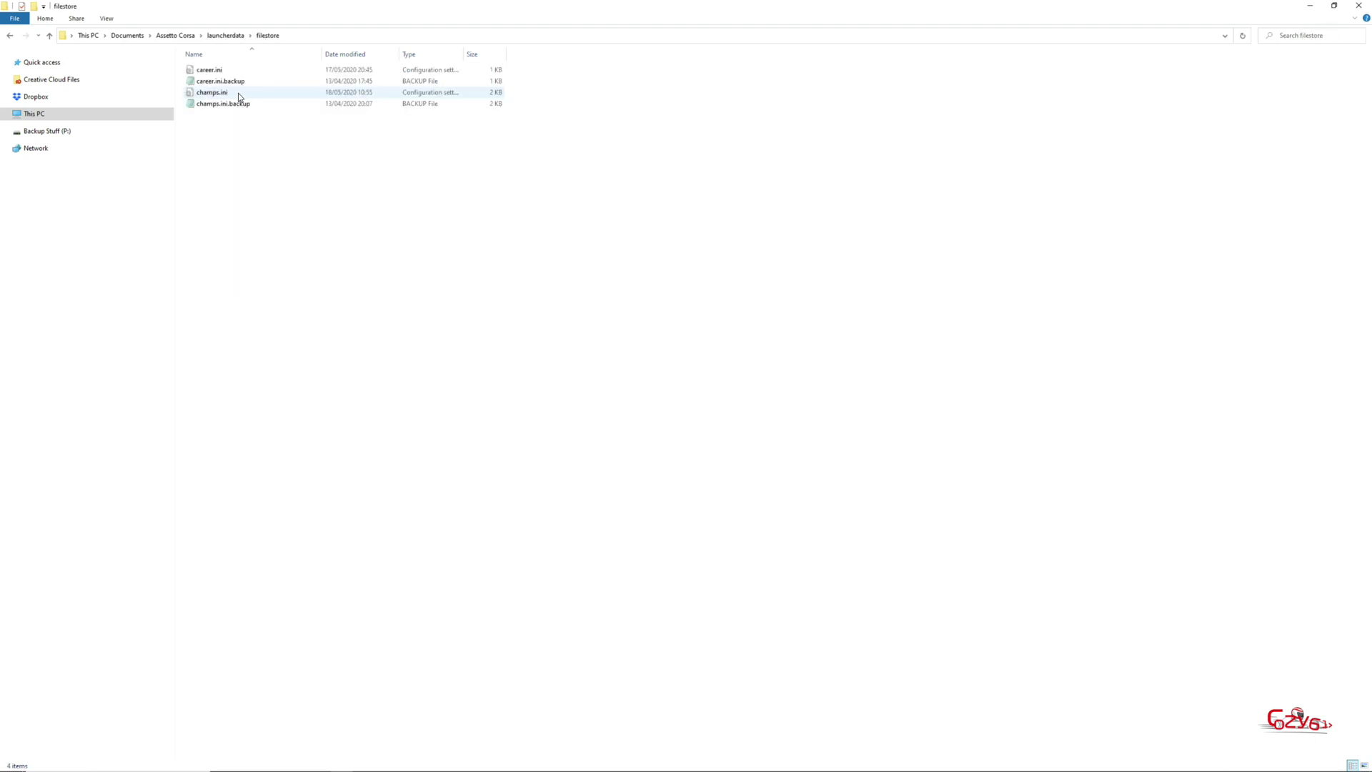
{"action": "double_click", "coordinate": [221, 90]}
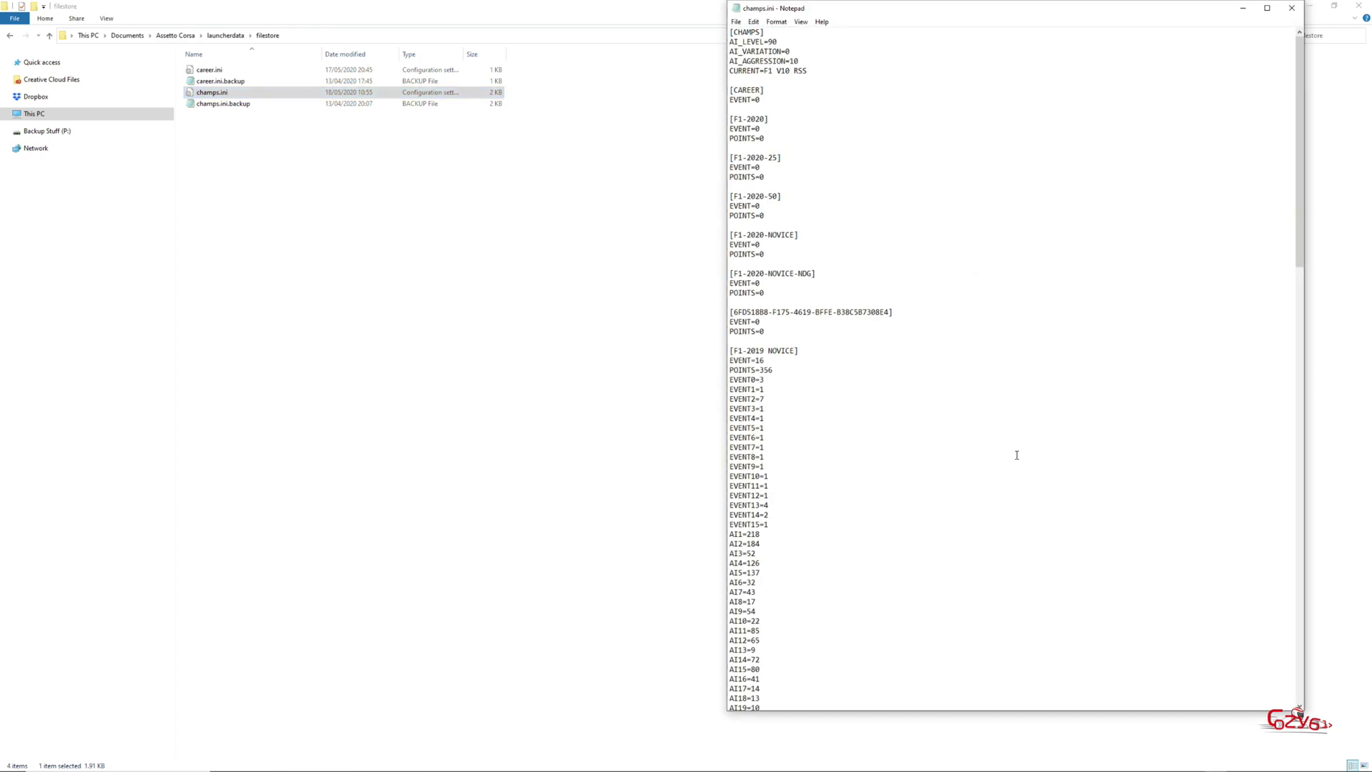
Step: Find and examine the whole [F1 2020 RSSF2] section in champs.ini, and close the file without editing it
{"action": "scroll", "coordinate": [1026, 449], "scroll_direction": "down", "scroll_amount": 14}
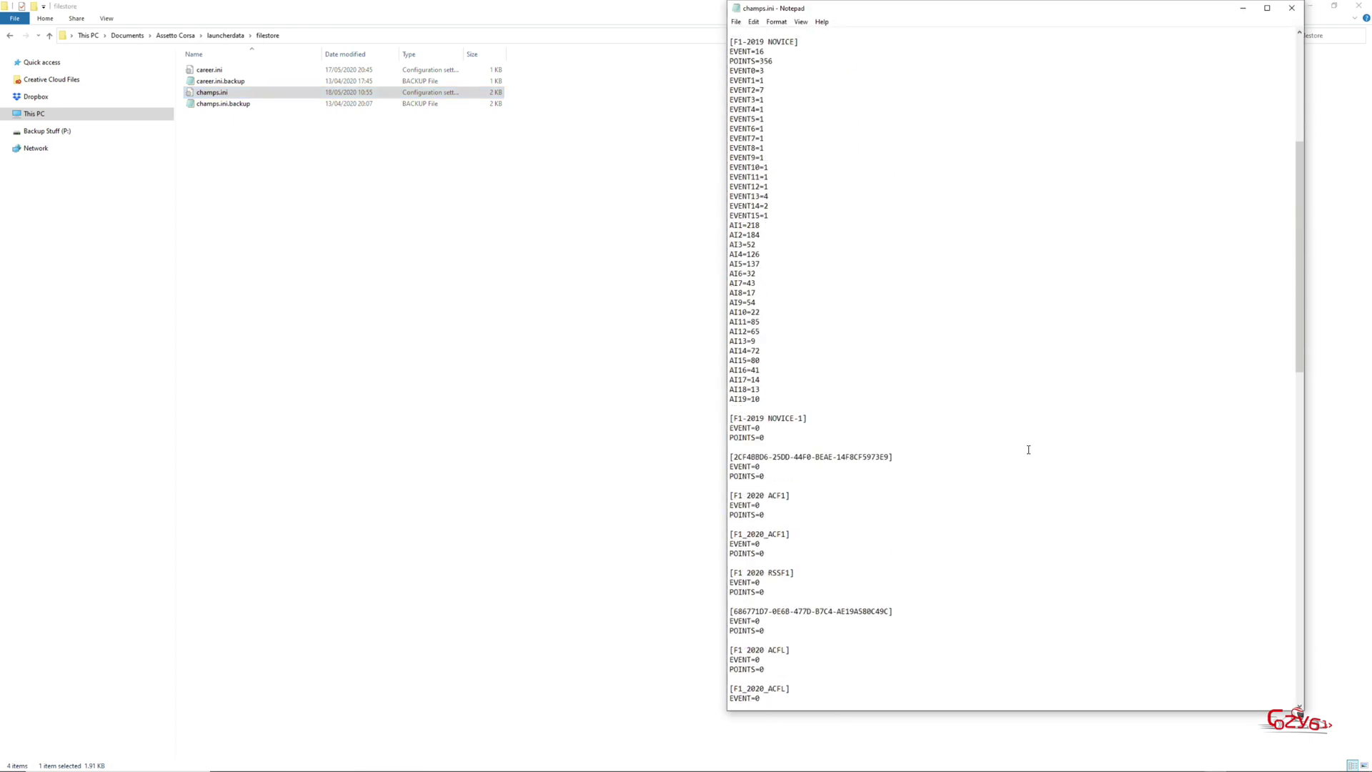
{"action": "scroll", "coordinate": [1032, 451], "scroll_direction": "down", "scroll_amount": 14}
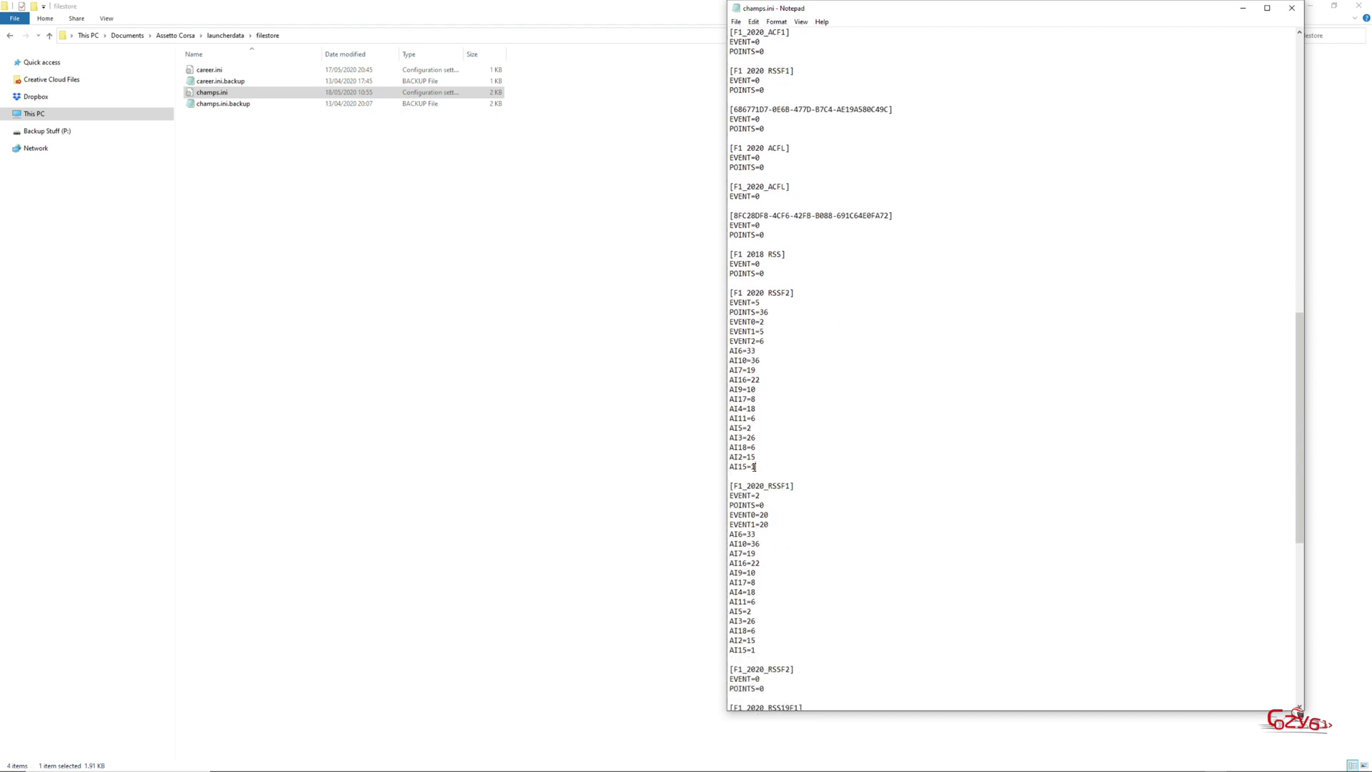
{"action": "left_click_drag", "start_coordinate": [755, 466], "coordinate": [724, 297]}
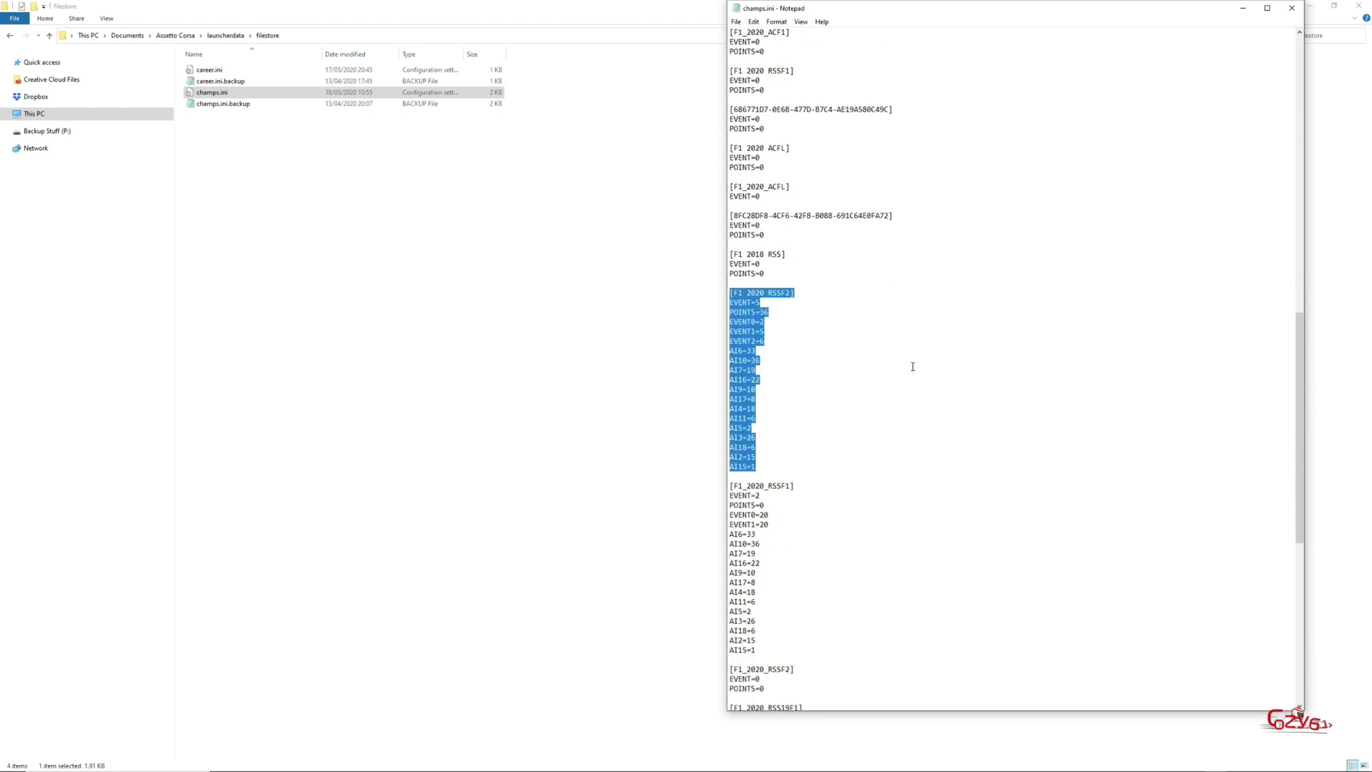
{"action": "left_click", "coordinate": [1292, 11]}
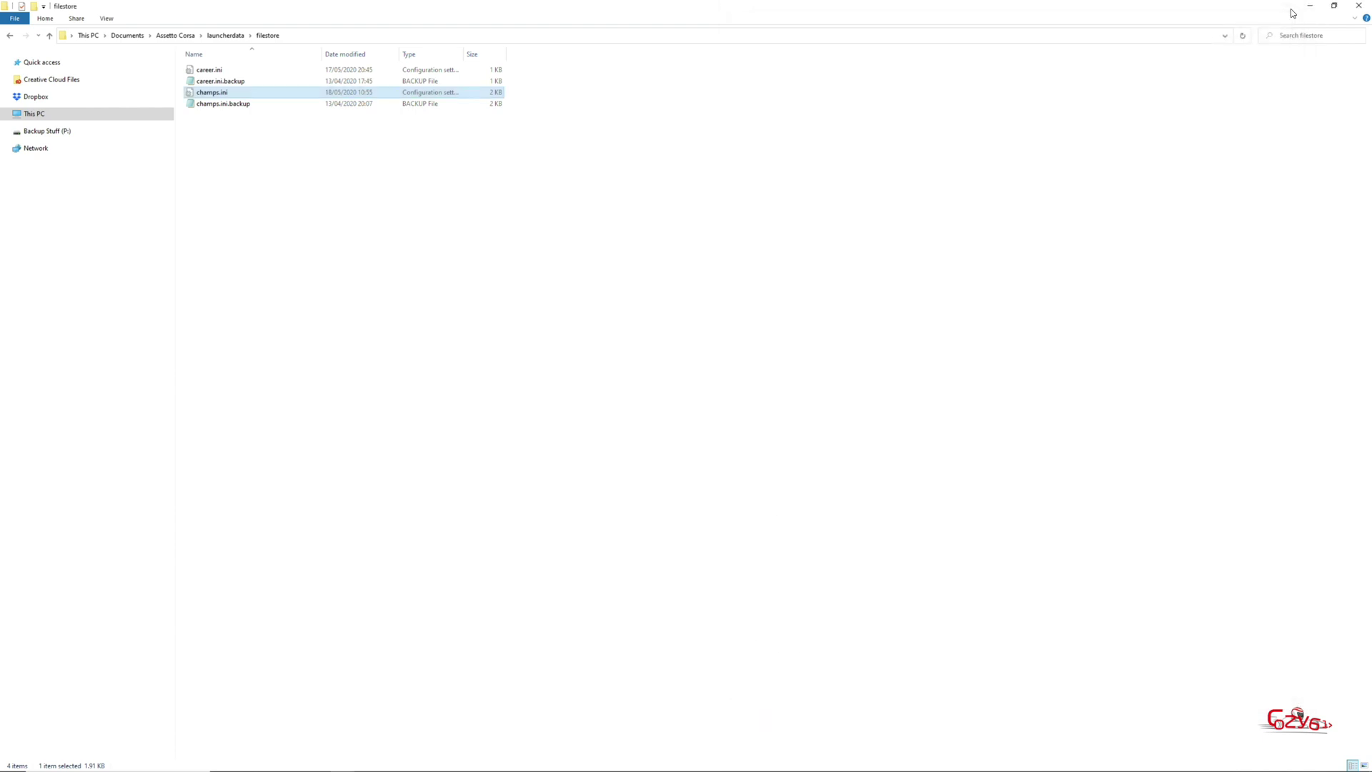
Step: Make a backup copy of champs.ini in the same folder and rename it "champs - orig18052020.ini"
{"action": "right_click", "coordinate": [230, 95]}
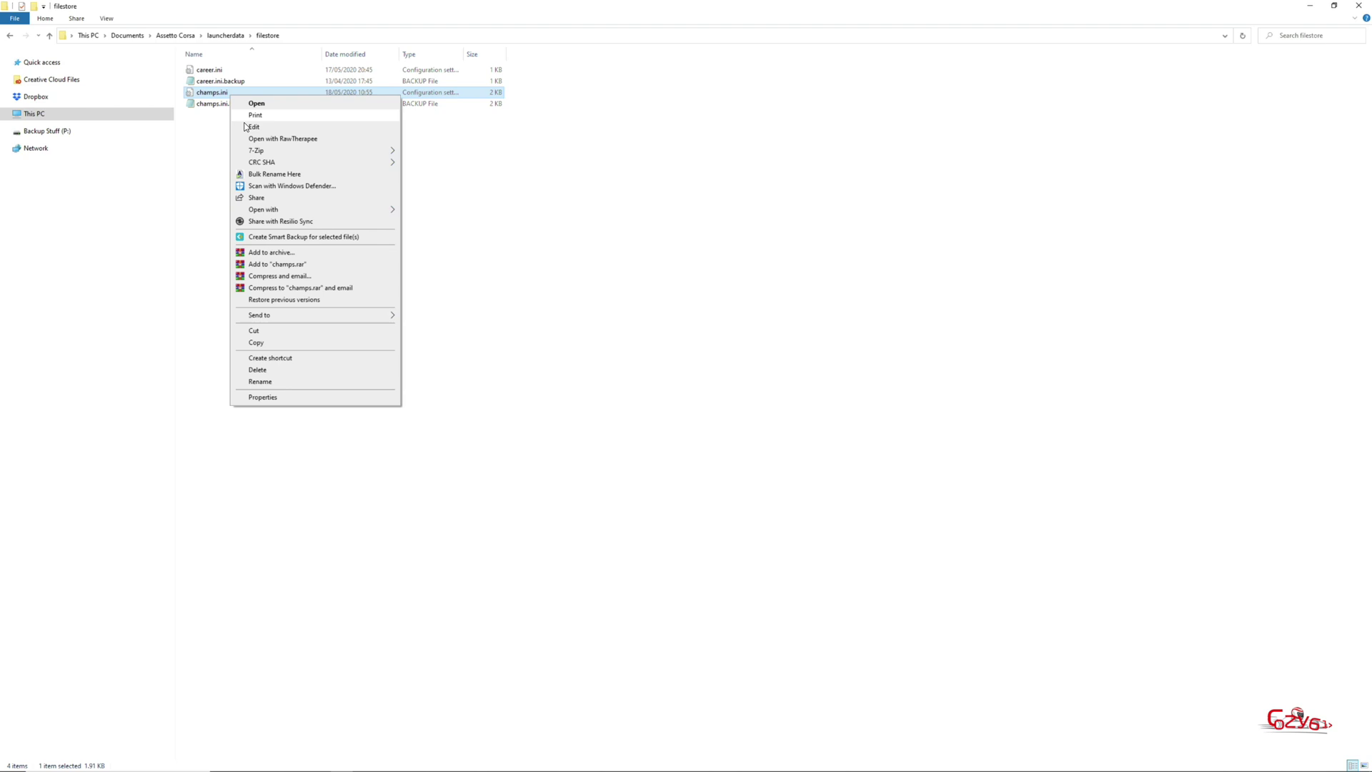
{"action": "left_click", "coordinate": [265, 344]}
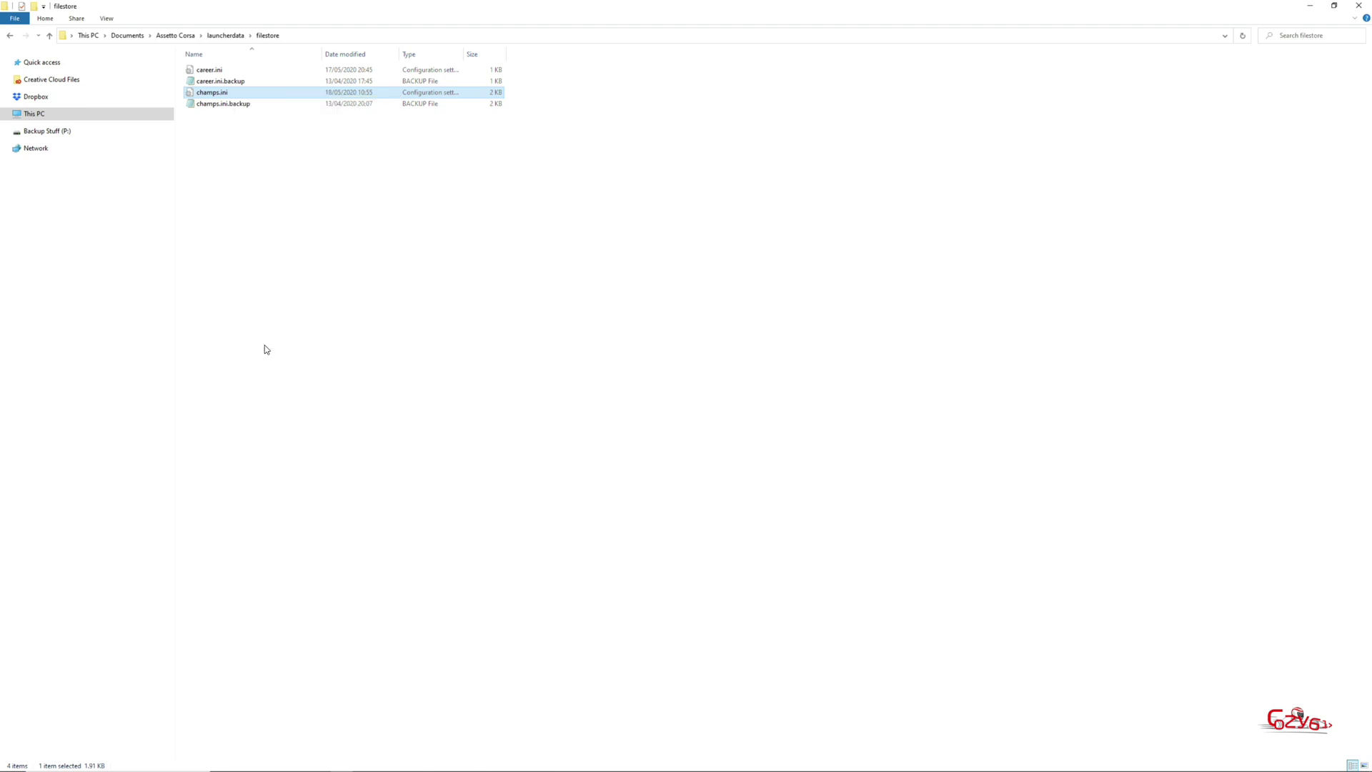
{"action": "right_click", "coordinate": [301, 306]}
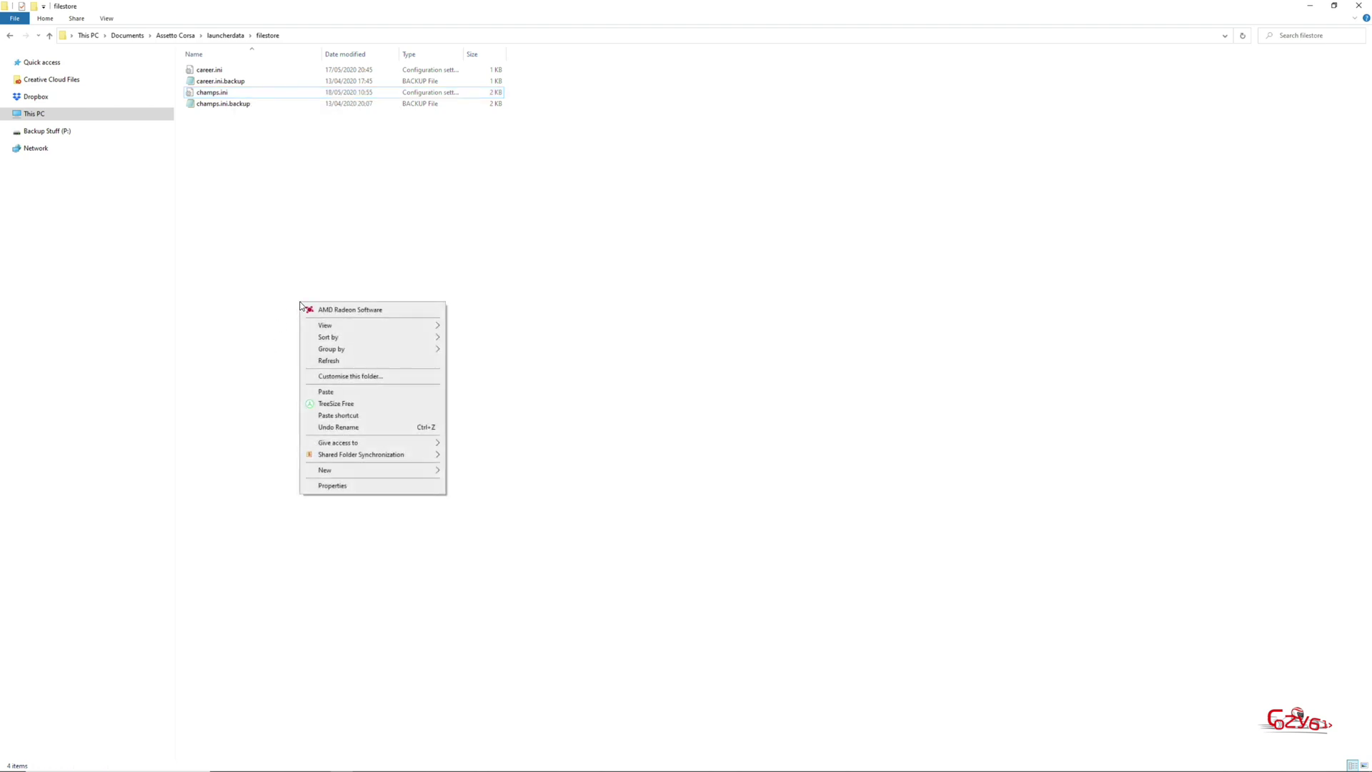
{"action": "left_click", "coordinate": [321, 396]}
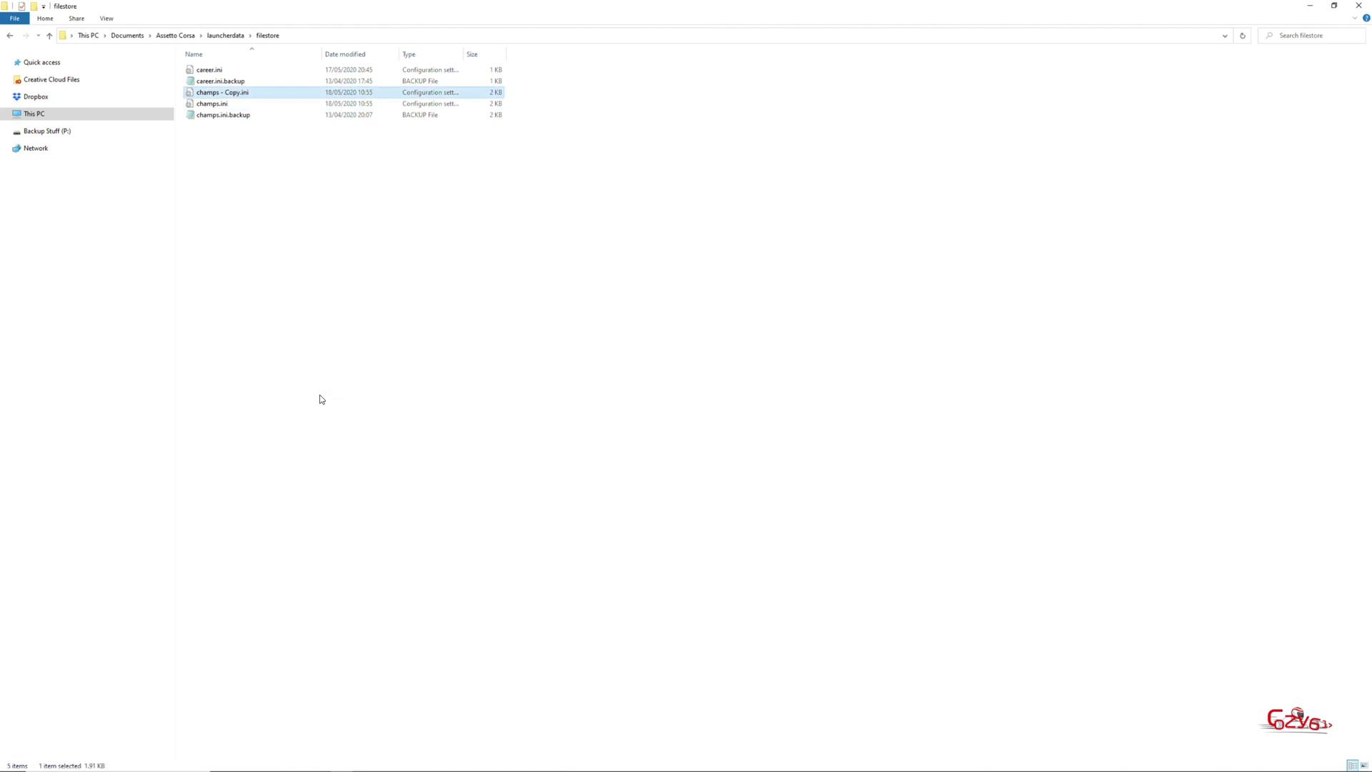
{"action": "left_click", "coordinate": [229, 98]}
{"action": "left_click_drag", "start_coordinate": [226, 93], "coordinate": [240, 95]}
{"action": "type", "text": "o"}
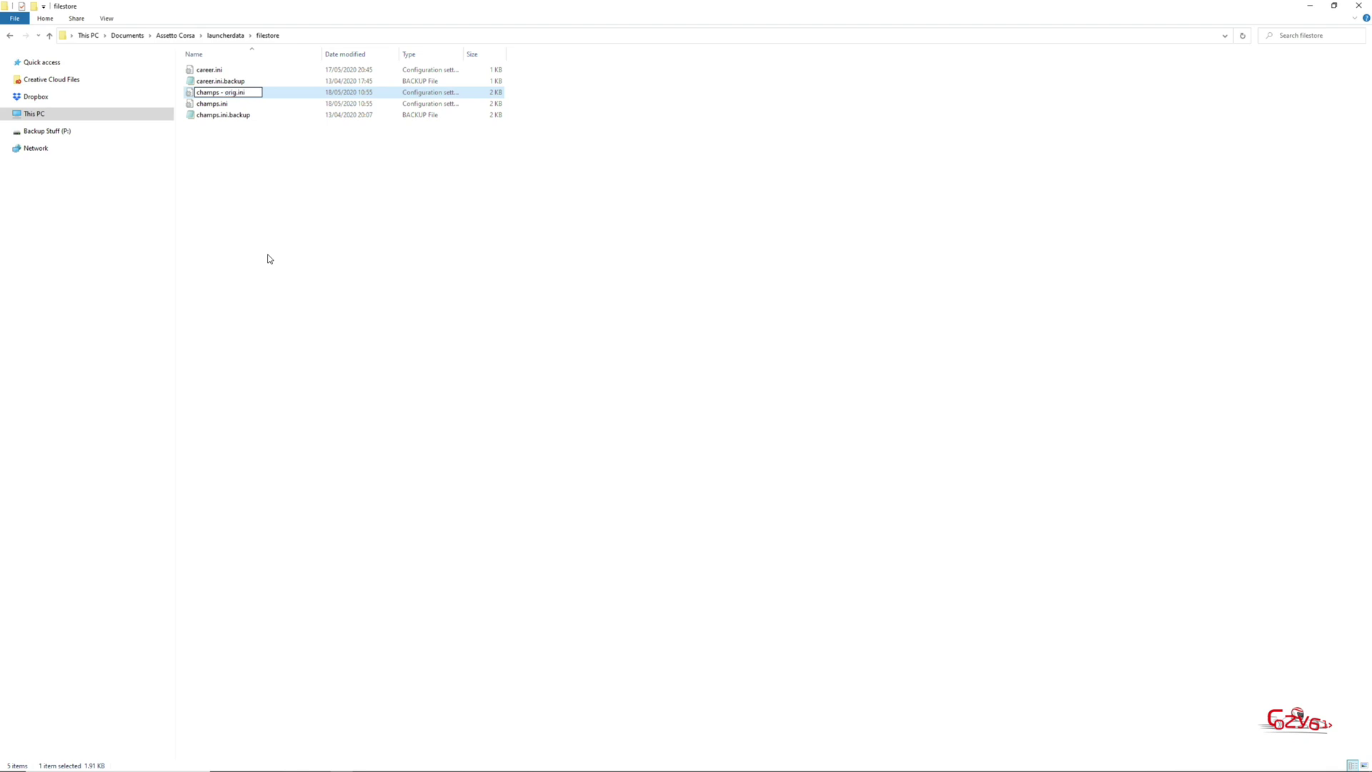
{"action": "type", "text": "rig18052020"}
{"action": "left_click", "coordinate": [268, 258]}
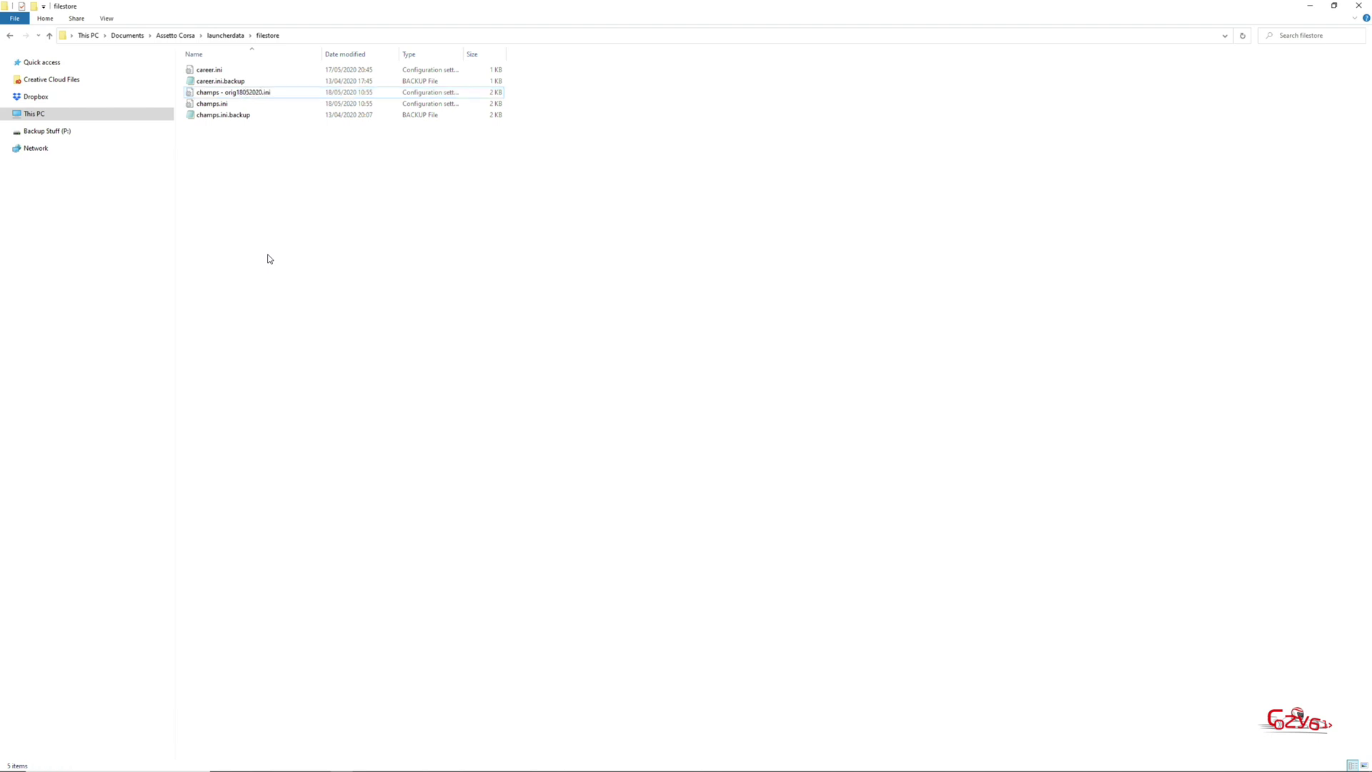
Step: Open champs.ini and delete every line below EVENT in the [F1 2020 RSSF2] section, from POINTS through AI15
{"action": "double_click", "coordinate": [231, 106]}
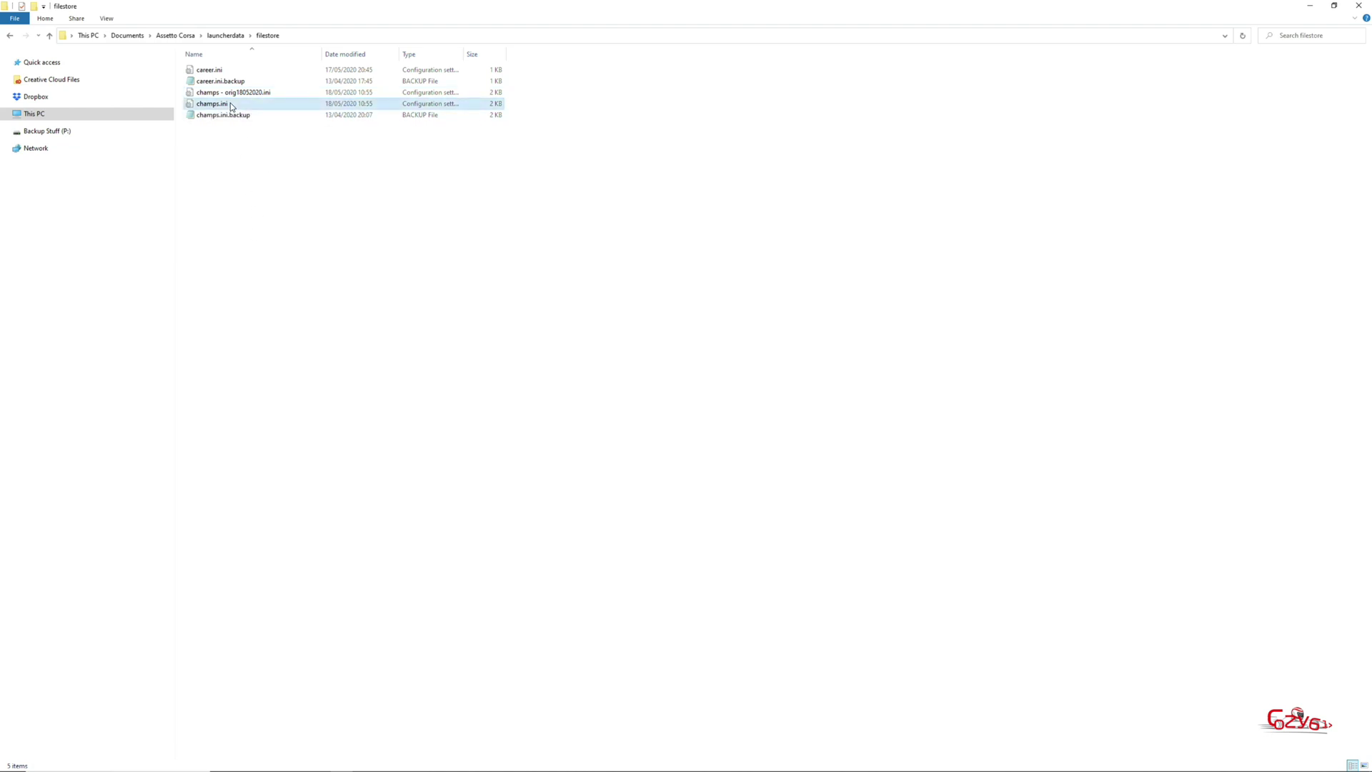
{"action": "scroll", "coordinate": [986, 373], "scroll_direction": "down", "scroll_amount": 11}
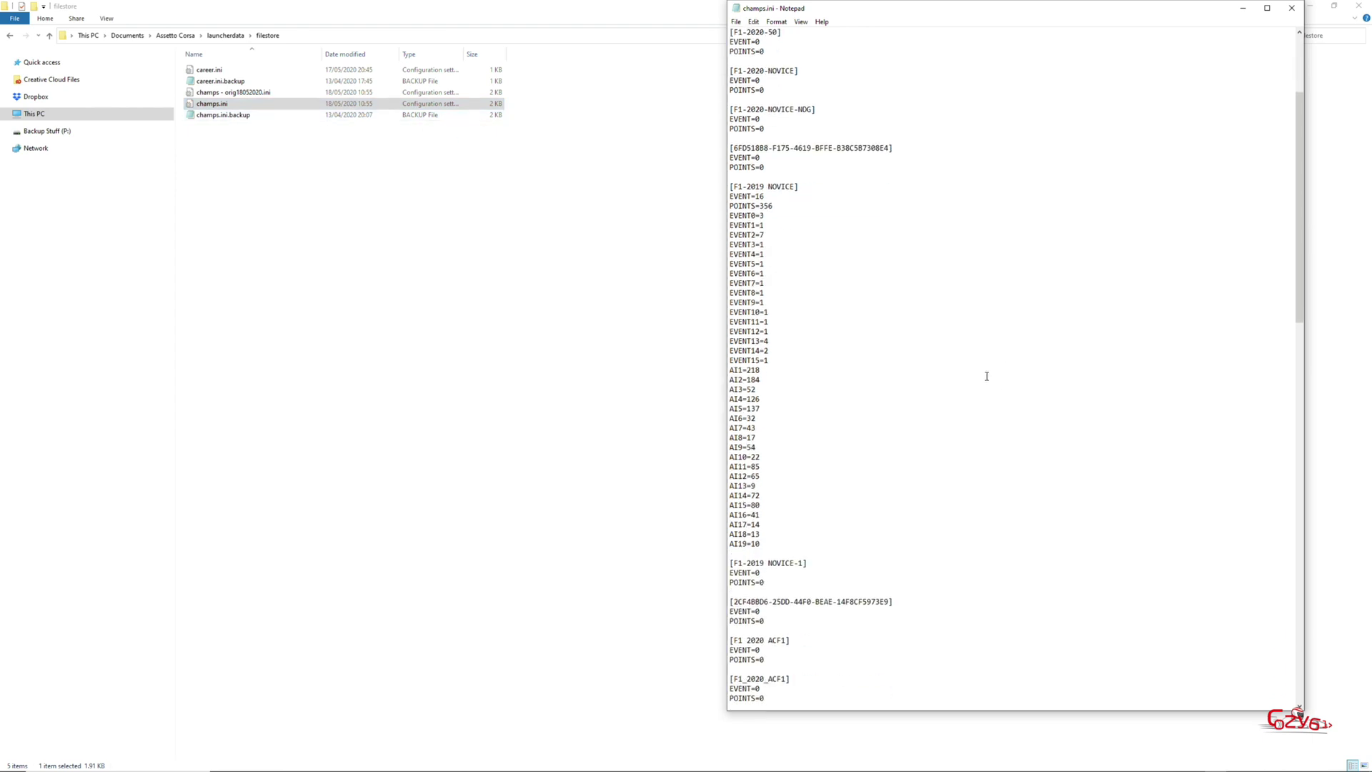
{"action": "scroll", "coordinate": [987, 373], "scroll_direction": "down", "scroll_amount": 13}
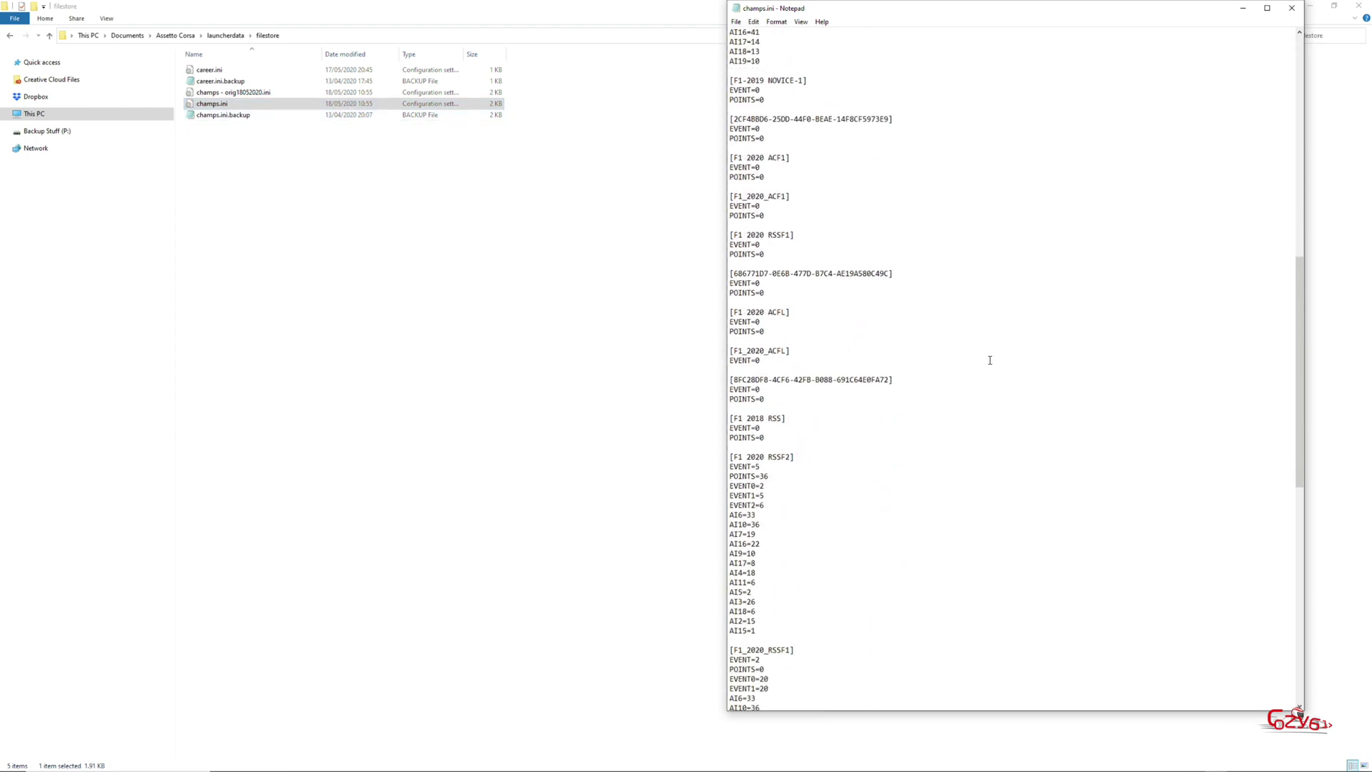
{"action": "scroll", "coordinate": [988, 359], "scroll_direction": "down", "scroll_amount": 3}
{"action": "scroll", "coordinate": [988, 357], "scroll_direction": "down", "scroll_amount": 2}
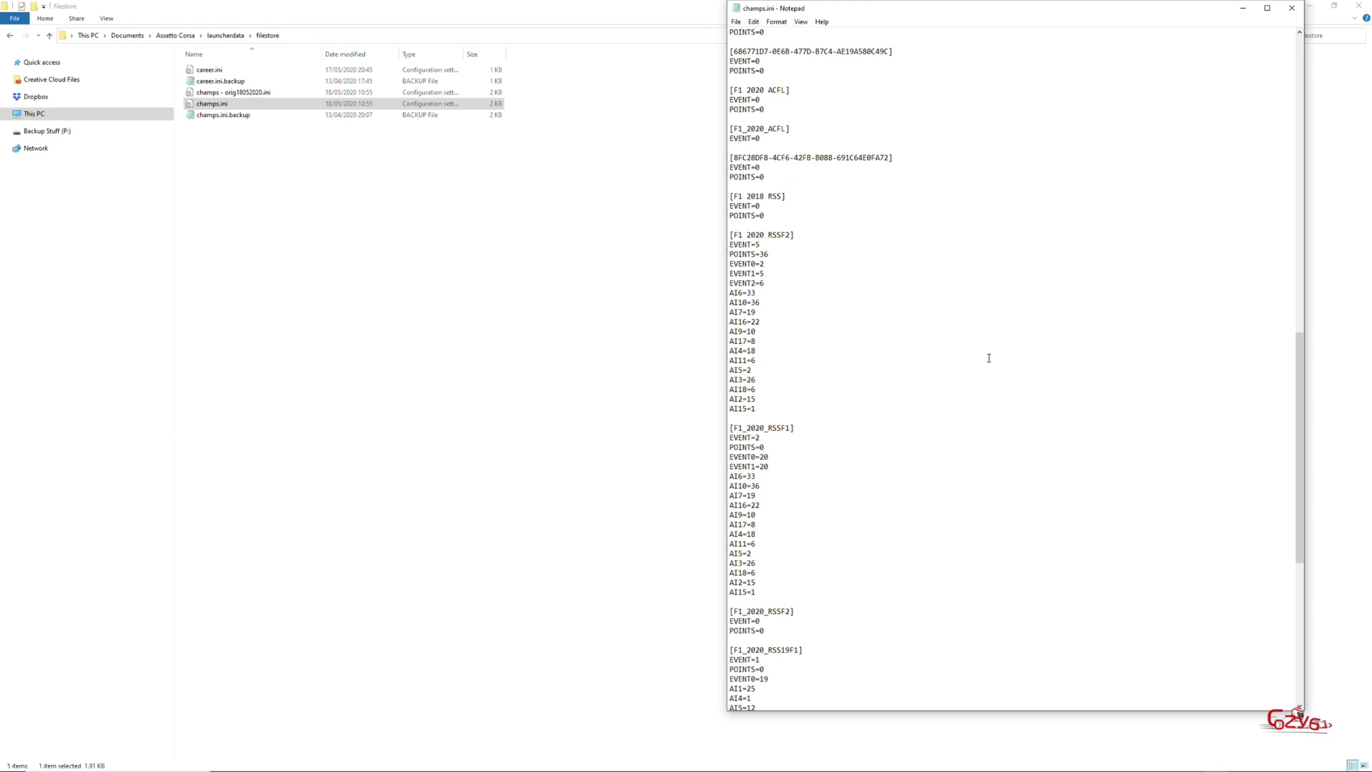
{"action": "scroll", "coordinate": [989, 358], "scroll_direction": "down", "scroll_amount": 1}
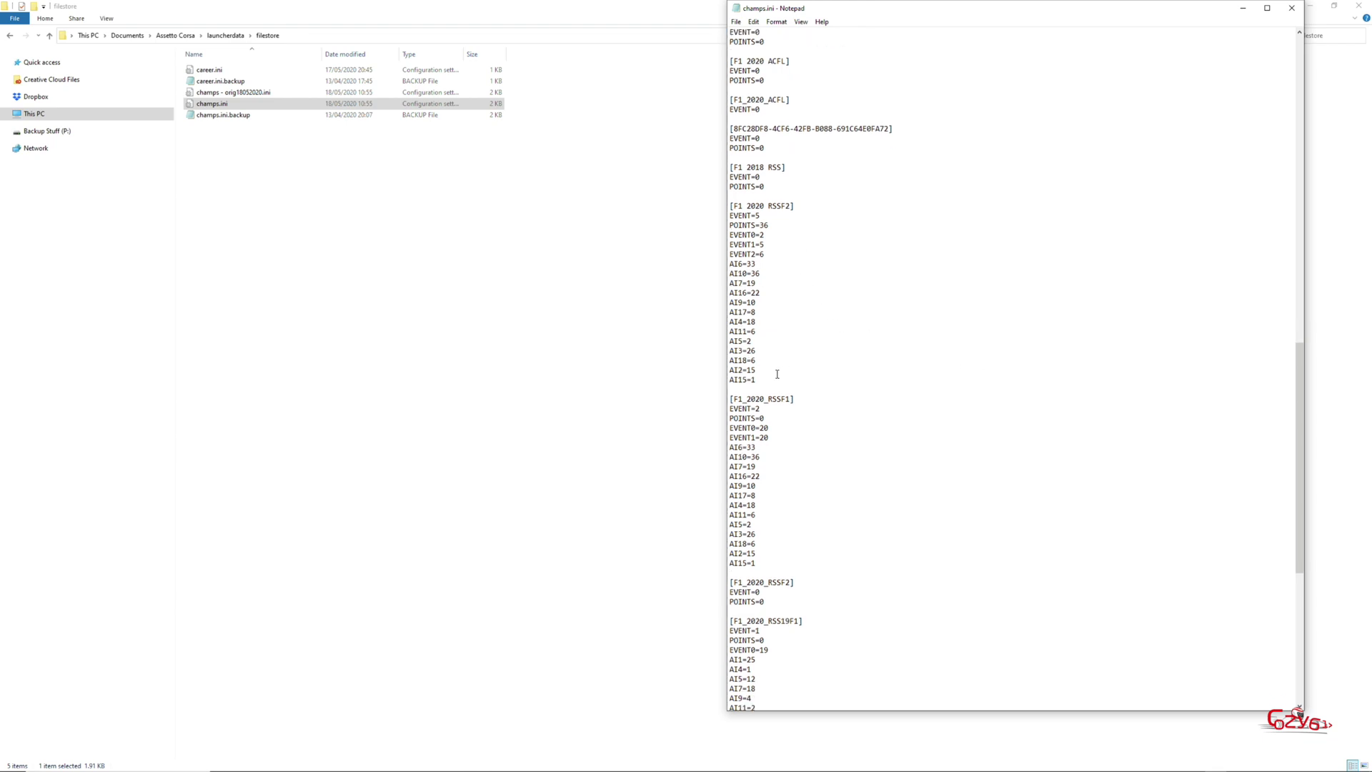
{"action": "left_click_drag", "start_coordinate": [757, 384], "coordinate": [725, 228]}
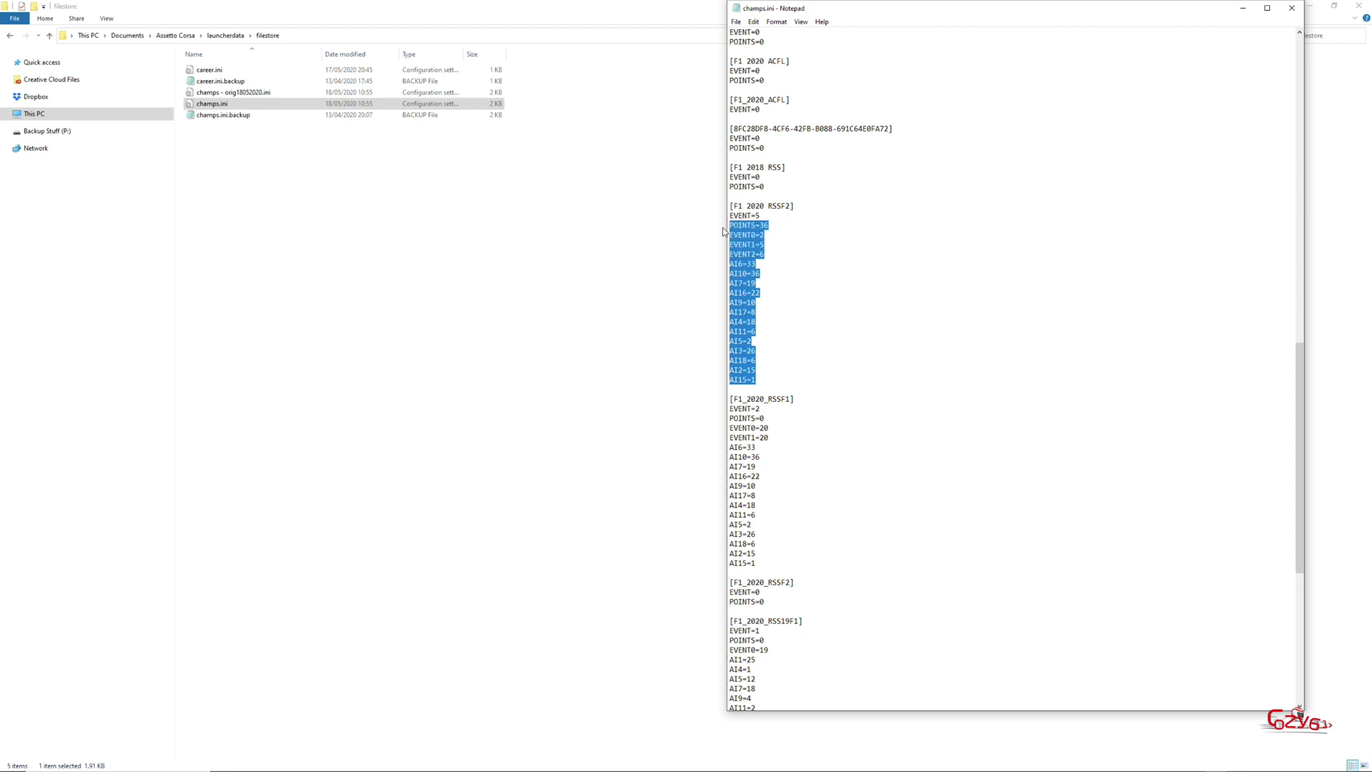
{"action": "key", "text": "Delete"}
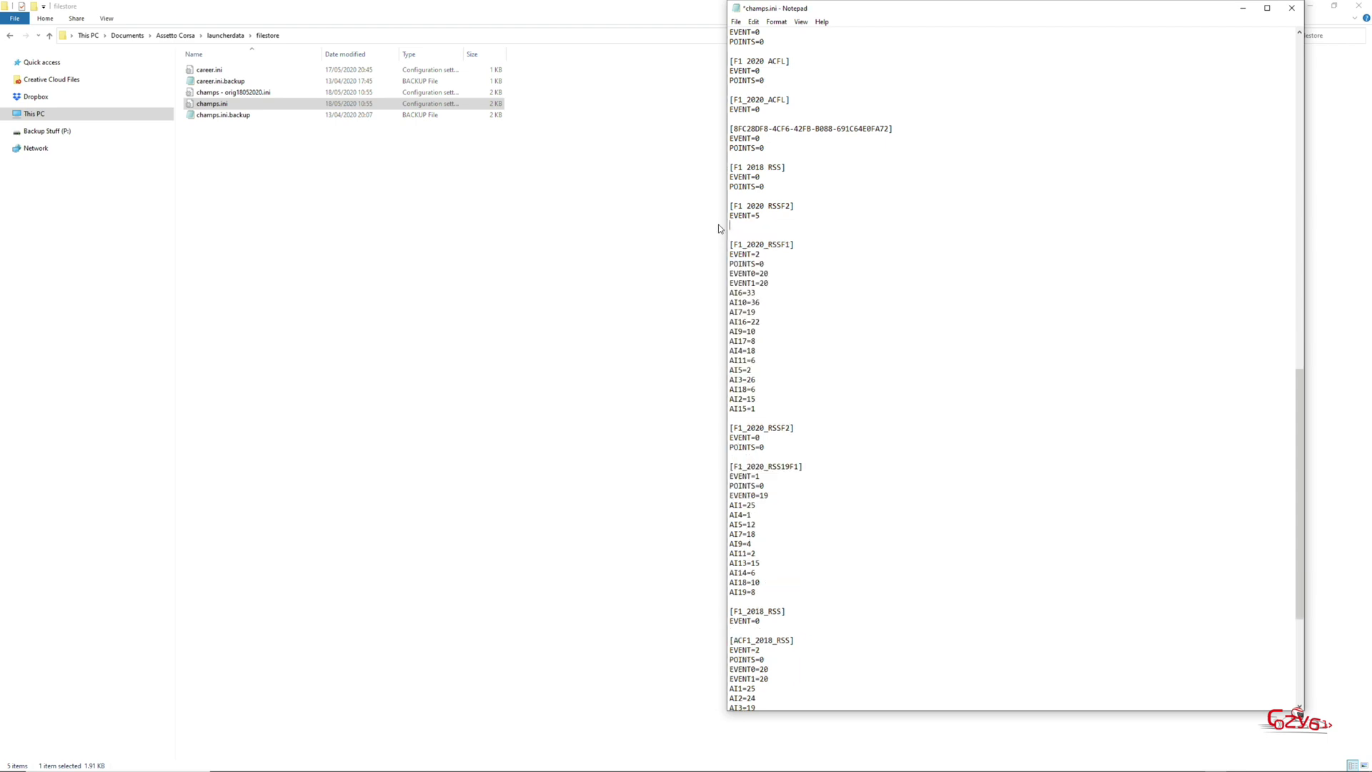
Step: Set EVENT to 0 in the [F1 2020 RSSF2] section, and save and close champs.ini
{"action": "double_click", "coordinate": [757, 216]}
{"action": "type", "text": "0"}
{"action": "left_click", "coordinate": [735, 22]}
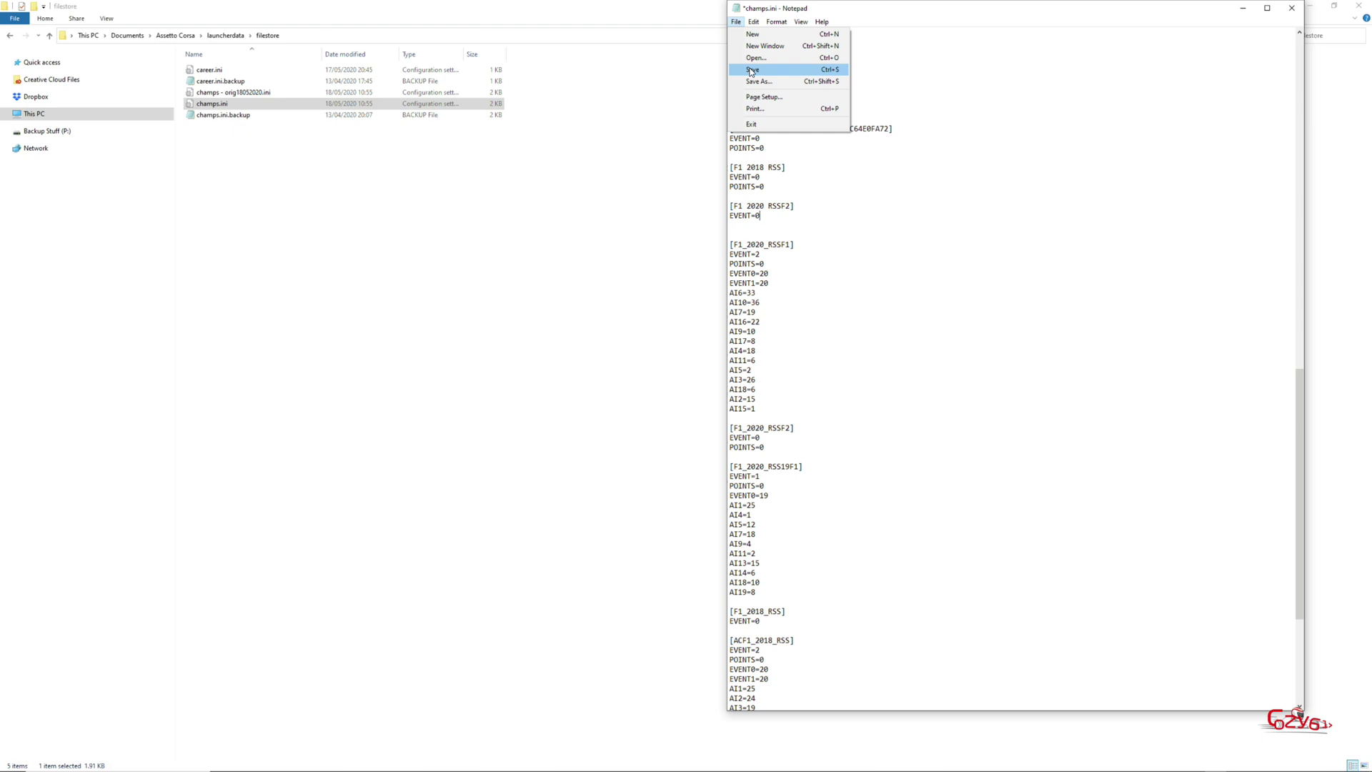
{"action": "left_click", "coordinate": [751, 71]}
{"action": "left_click", "coordinate": [1291, 15]}
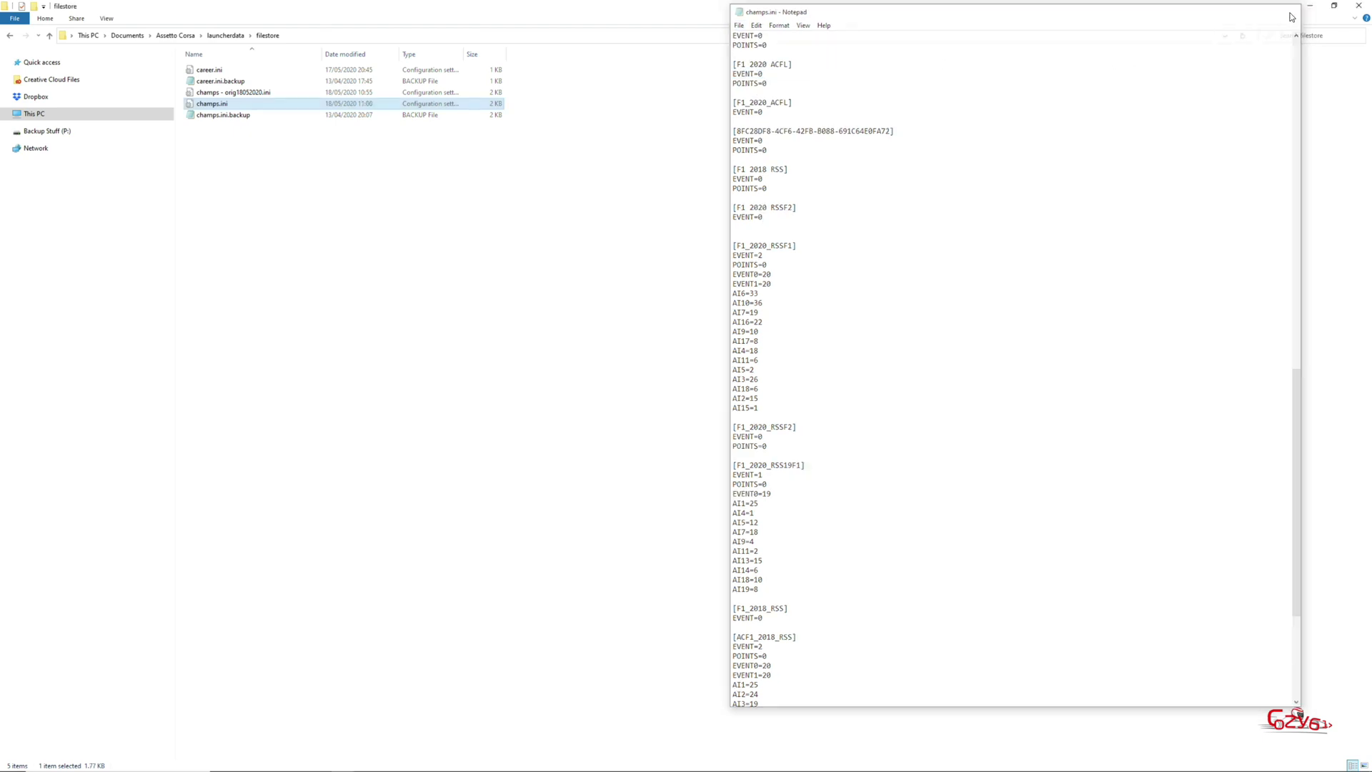
Step: Switch to Content Manager and start the F1 2020 RSSF2 championship from the championships list
{"action": "left_click", "coordinate": [375, 448]}
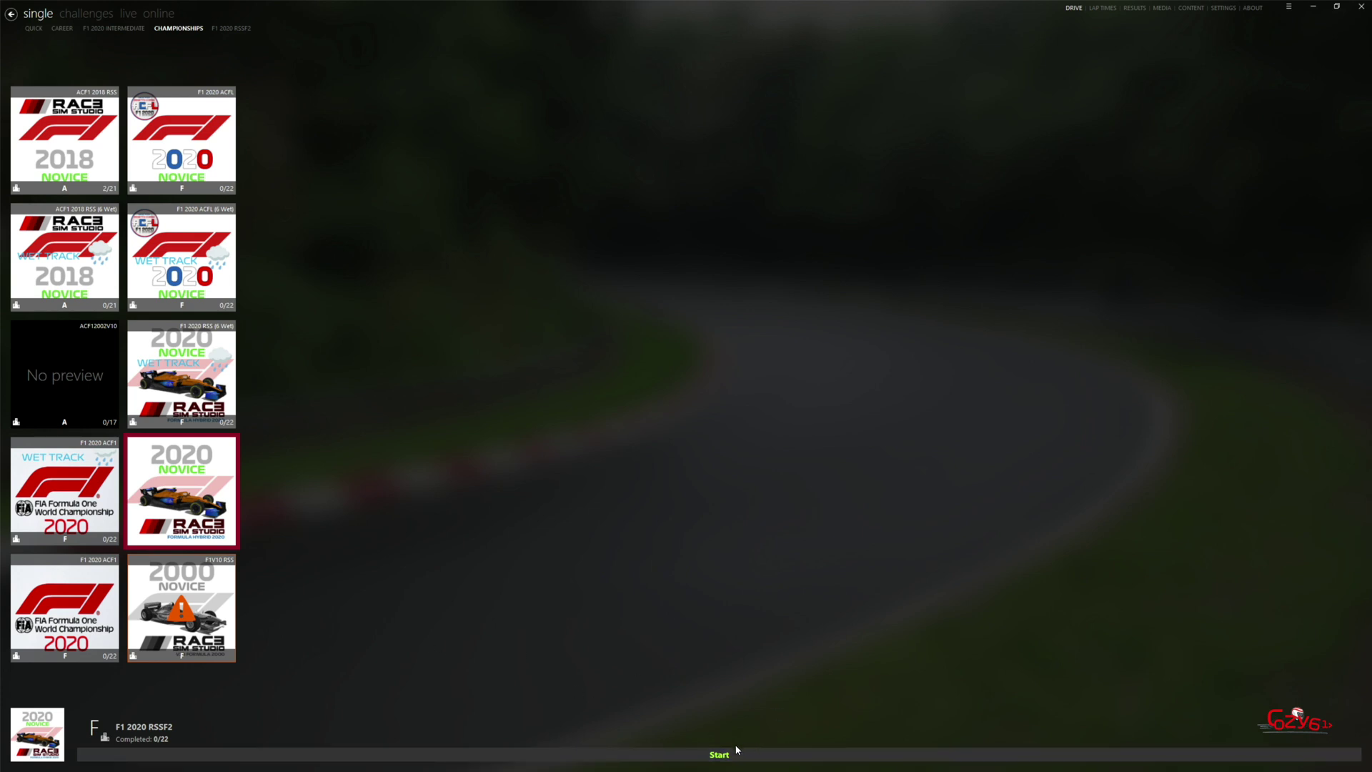
{"action": "left_click", "coordinate": [734, 753]}
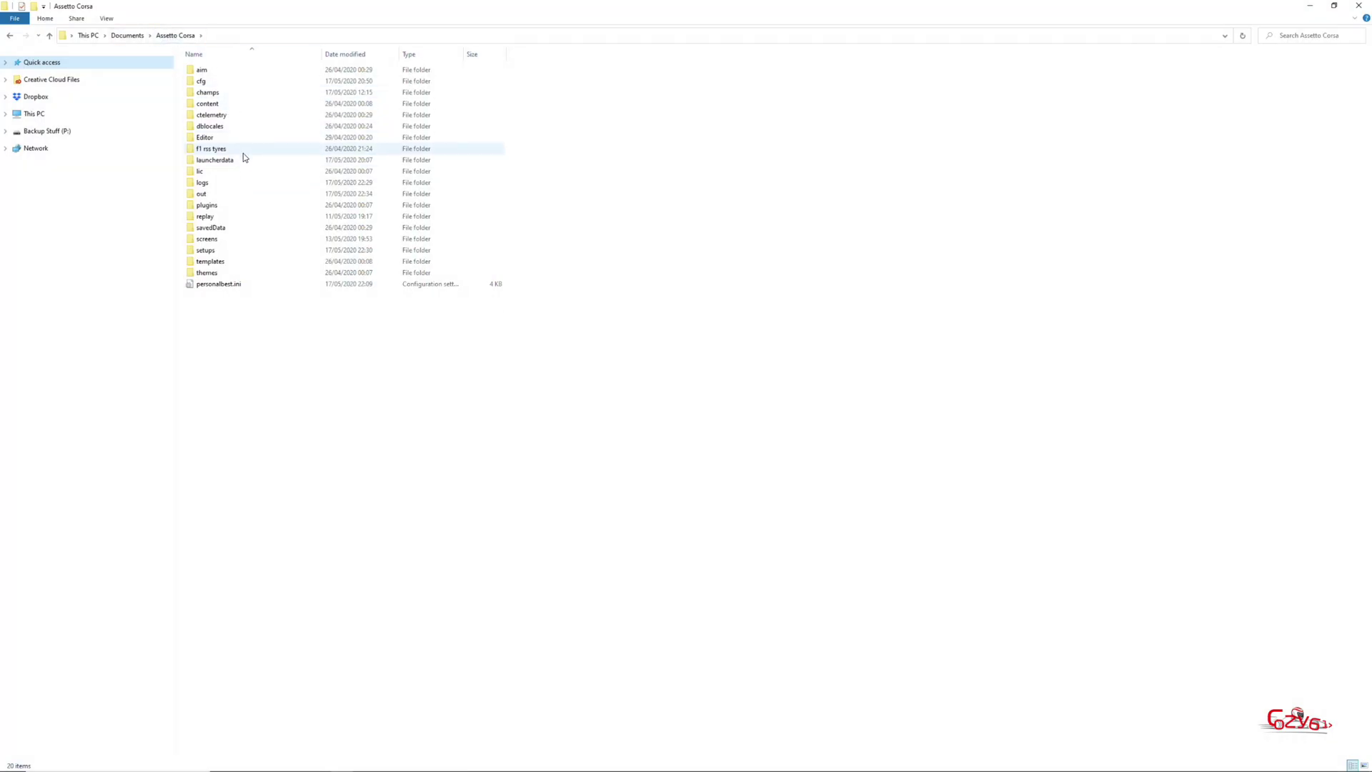
Step: Return to File Explorer and delete the edited champs.ini from the launcherdata\filestore folder of Assetto Corsa
{"action": "left_click", "coordinate": [240, 160]}
{"action": "left_click", "coordinate": [240, 160]}
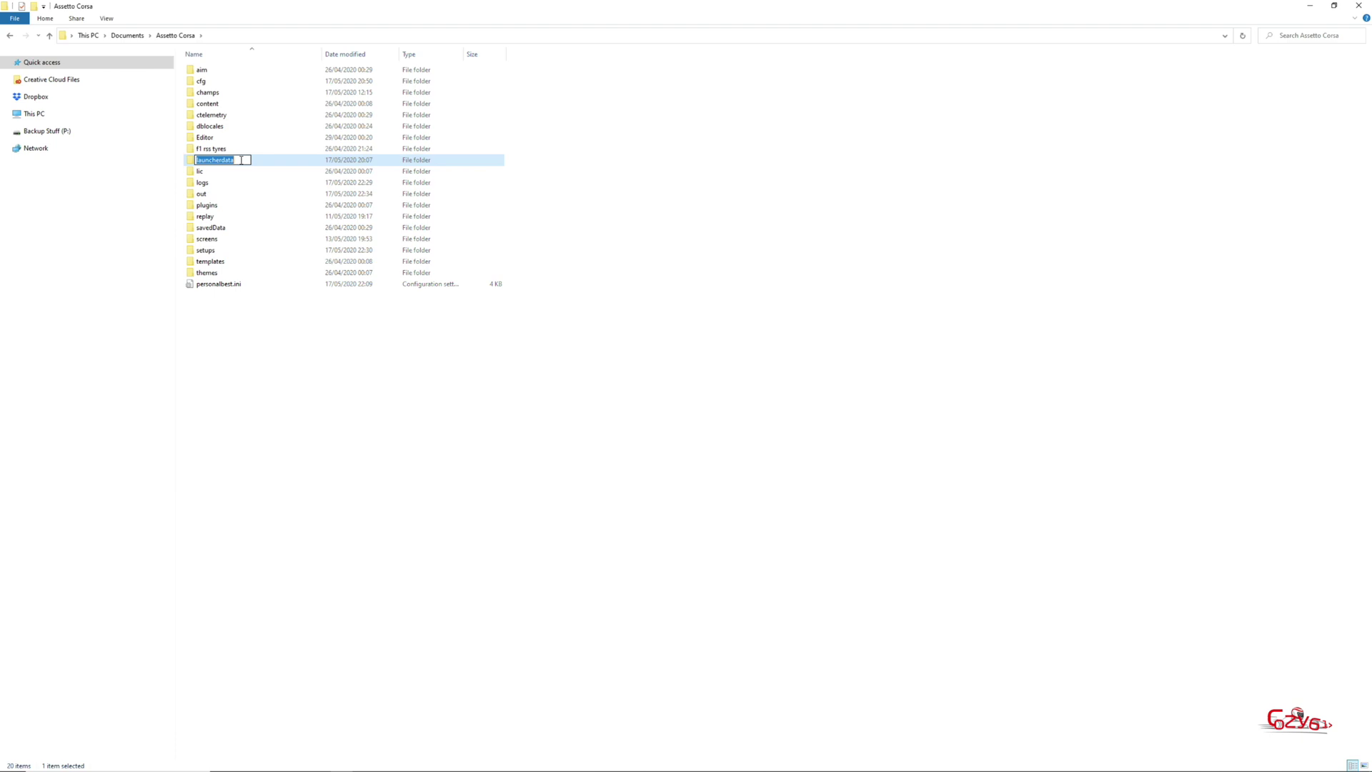
{"action": "left_click", "coordinate": [260, 164]}
{"action": "double_click", "coordinate": [260, 164]}
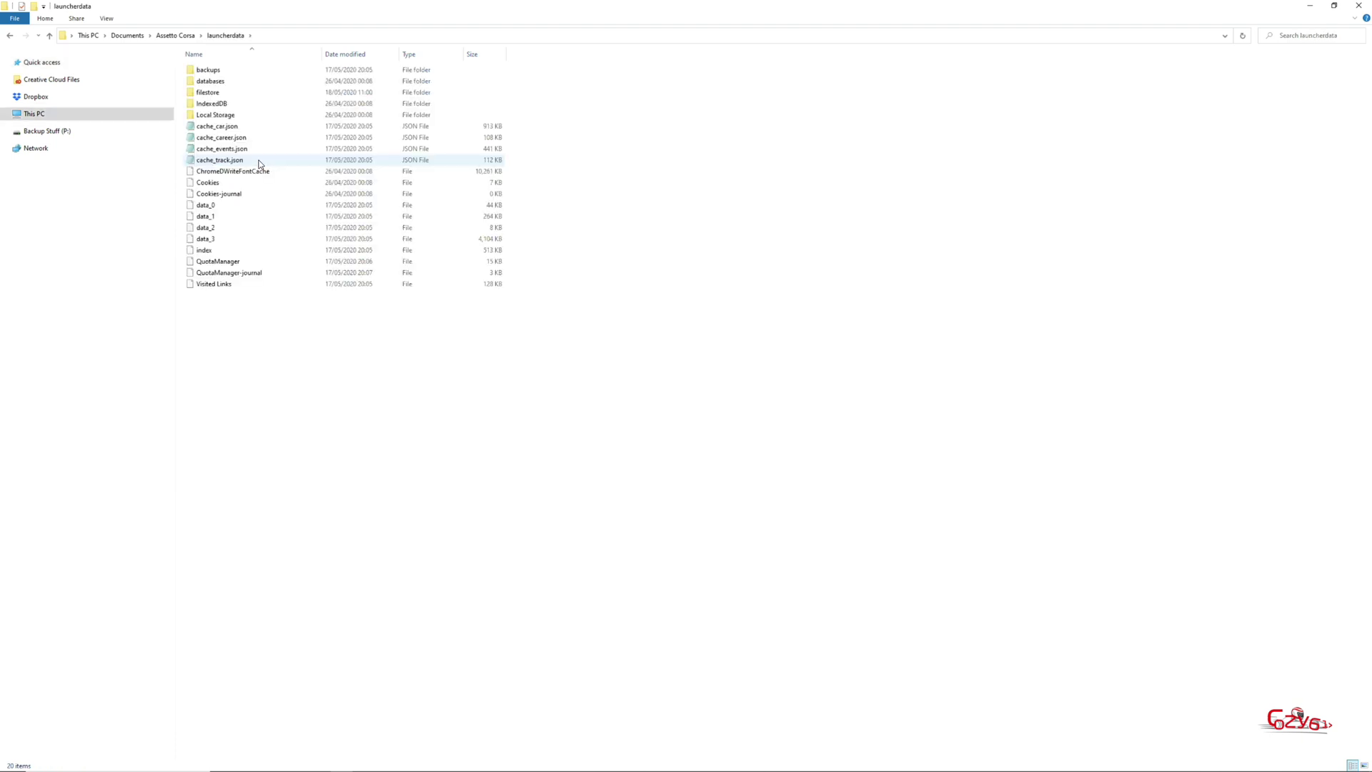
{"action": "double_click", "coordinate": [217, 96]}
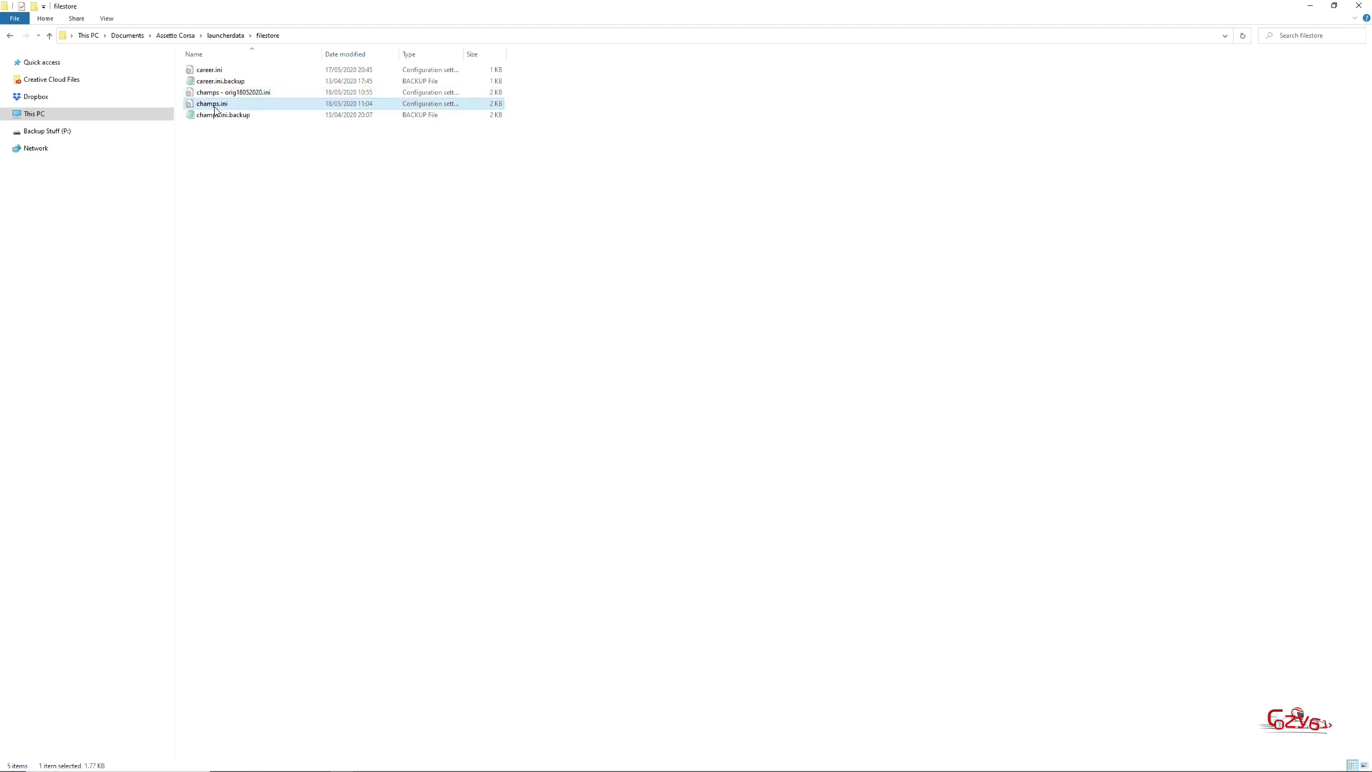
{"action": "right_click", "coordinate": [215, 110]}
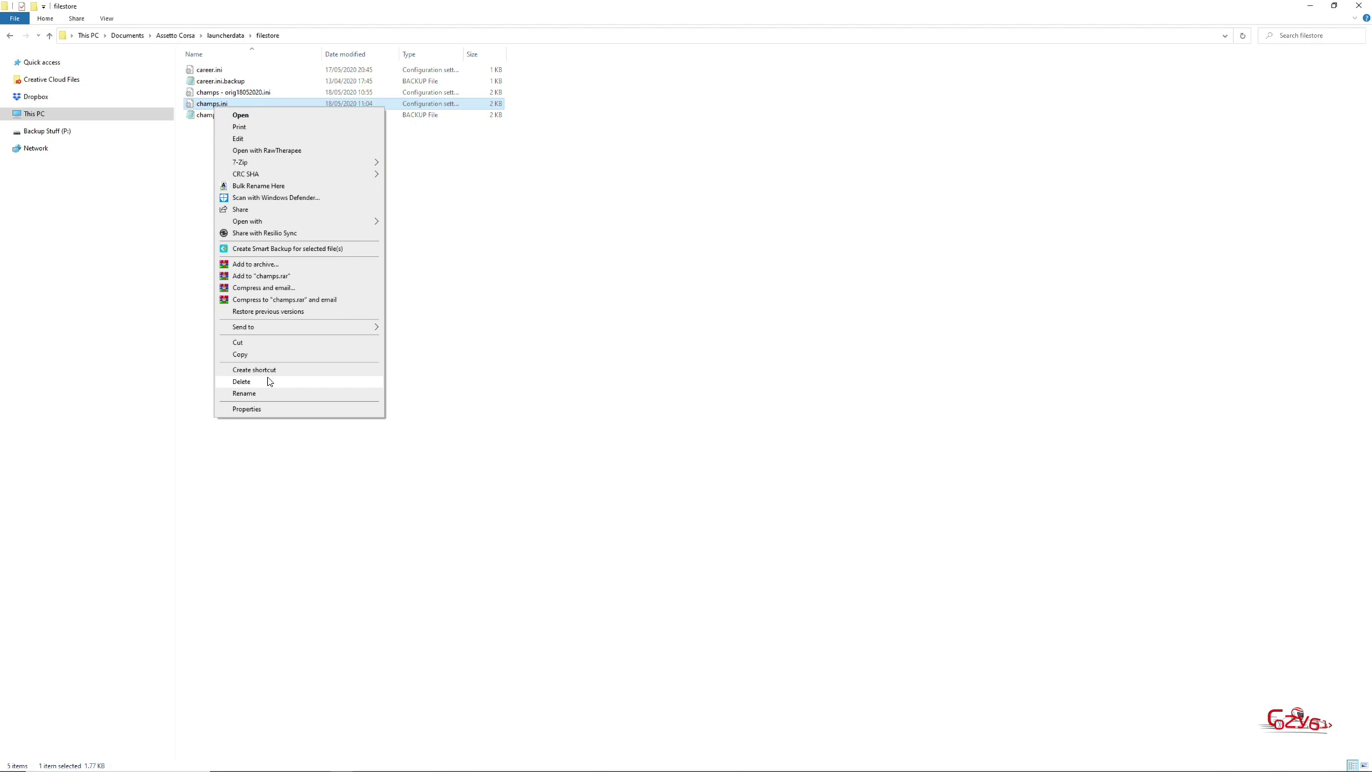
{"action": "left_click", "coordinate": [242, 381]}
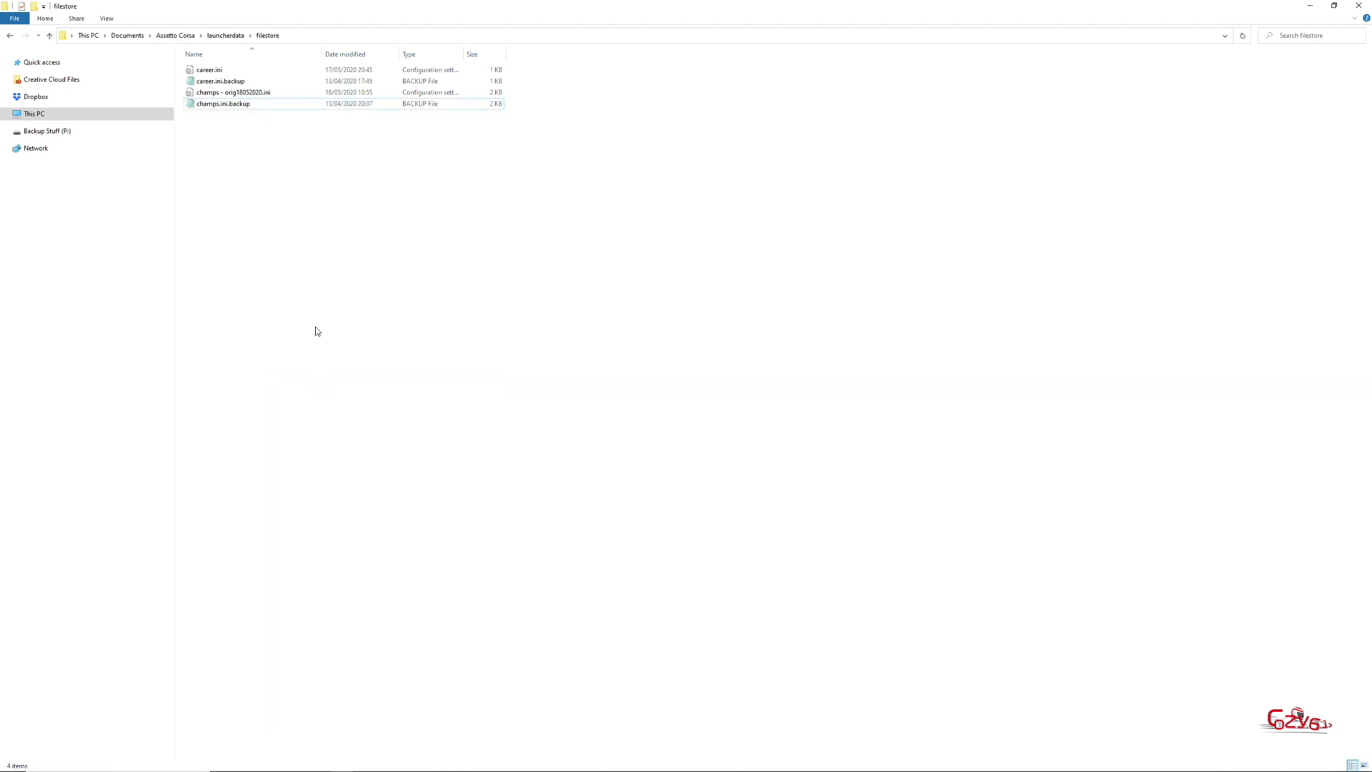
Step: Restore the backup by renaming "champs - orig18052020.ini" to "champs.ini"
{"action": "left_click", "coordinate": [222, 96]}
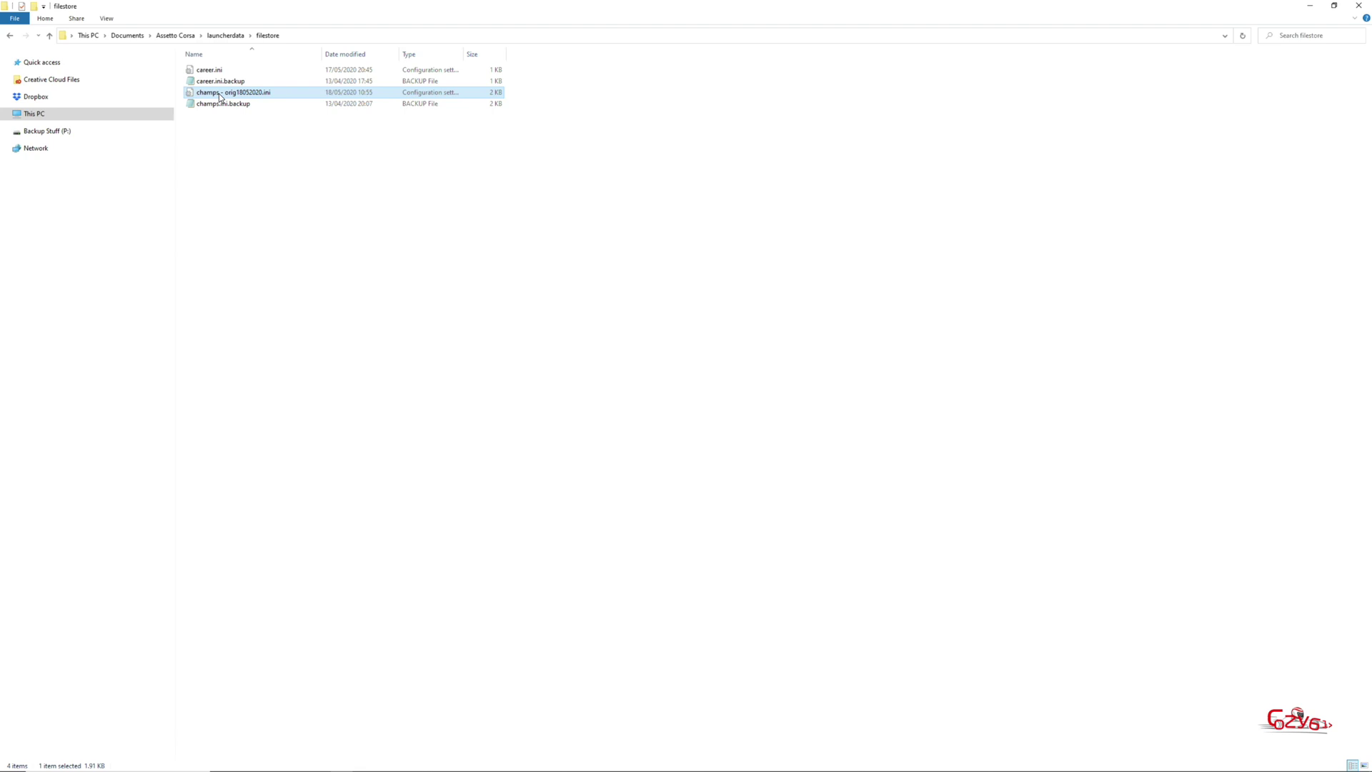
{"action": "left_click", "coordinate": [220, 95]}
{"action": "left_click_drag", "start_coordinate": [220, 92], "coordinate": [265, 93]}
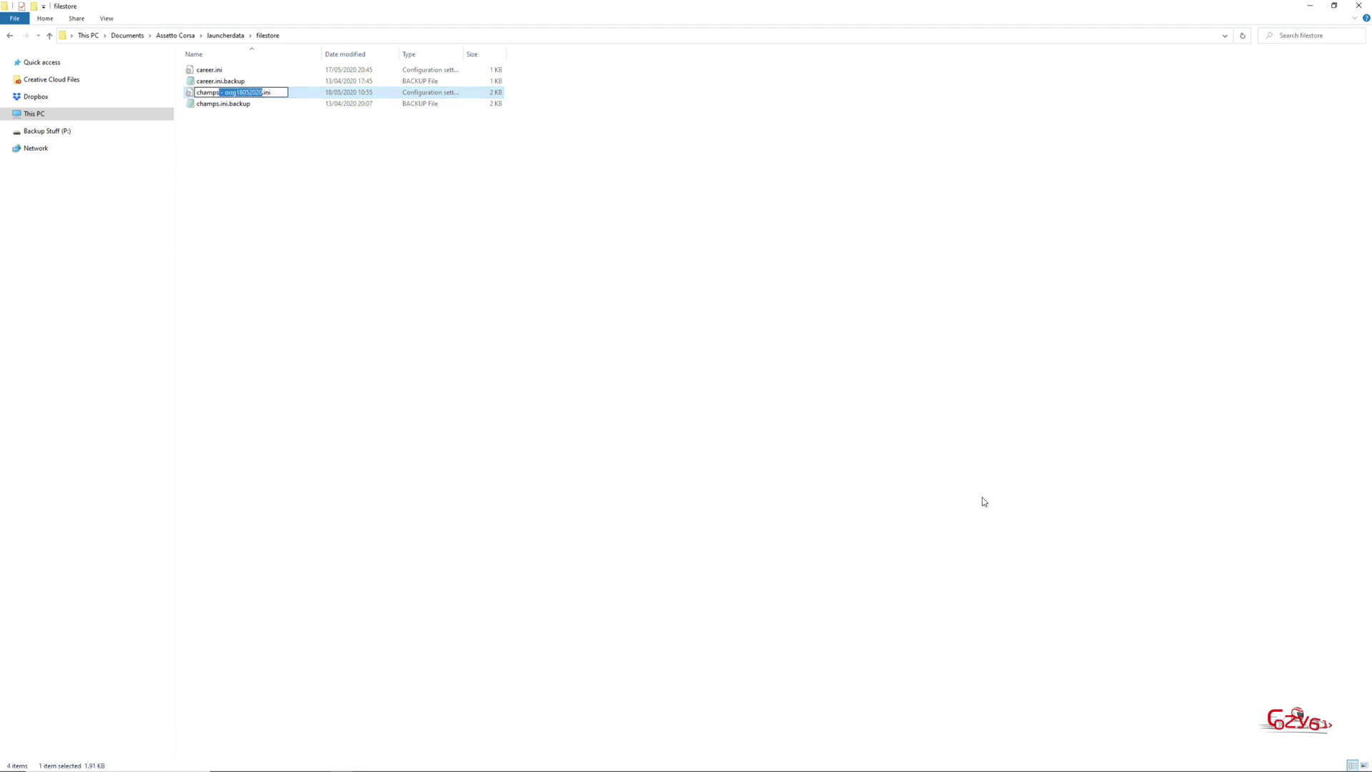
{"action": "key", "text": "BackSpace"}
{"action": "key", "text": "Return"}
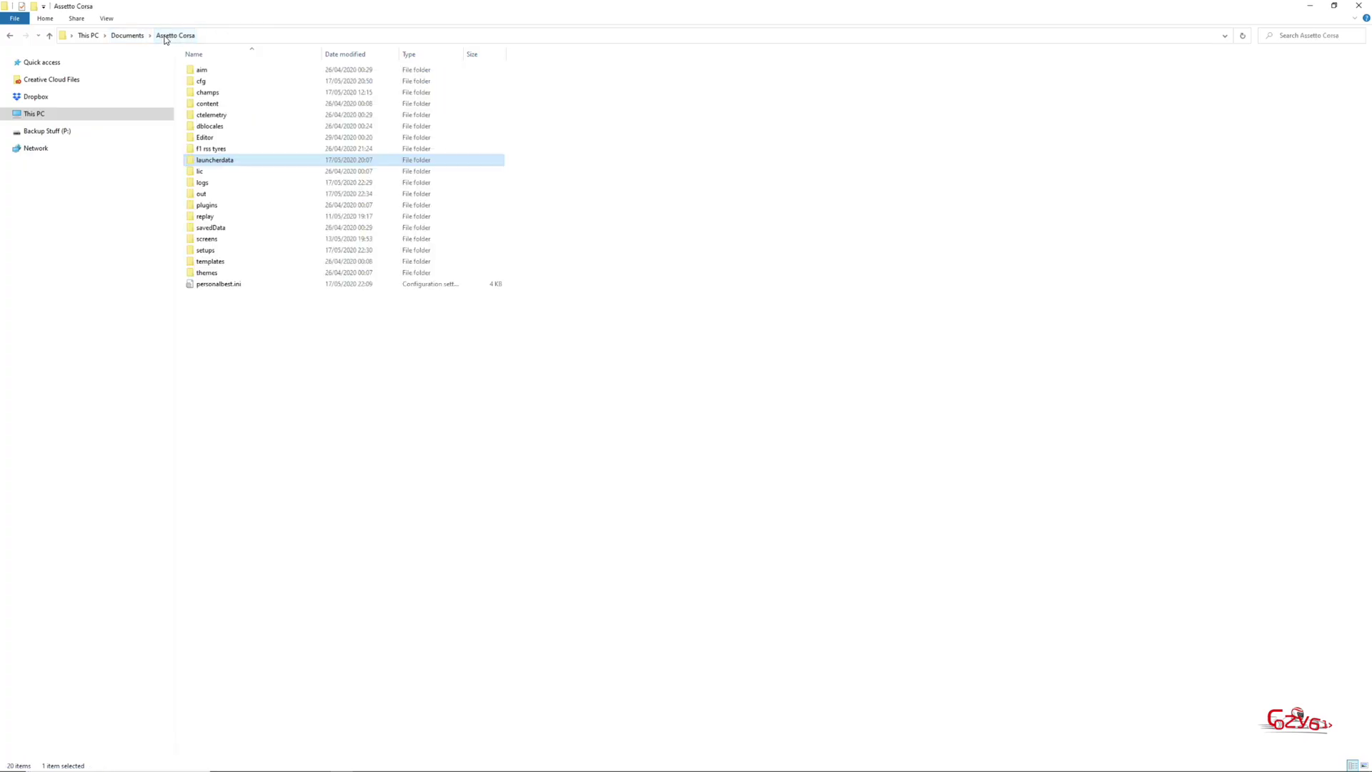
Step: Open F1 2020 RSSF2.champ.json and F1 2020 RSSF2.champ from the champs folder side by side in Notepad, and highlight the China round's weather line
{"action": "double_click", "coordinate": [213, 93]}
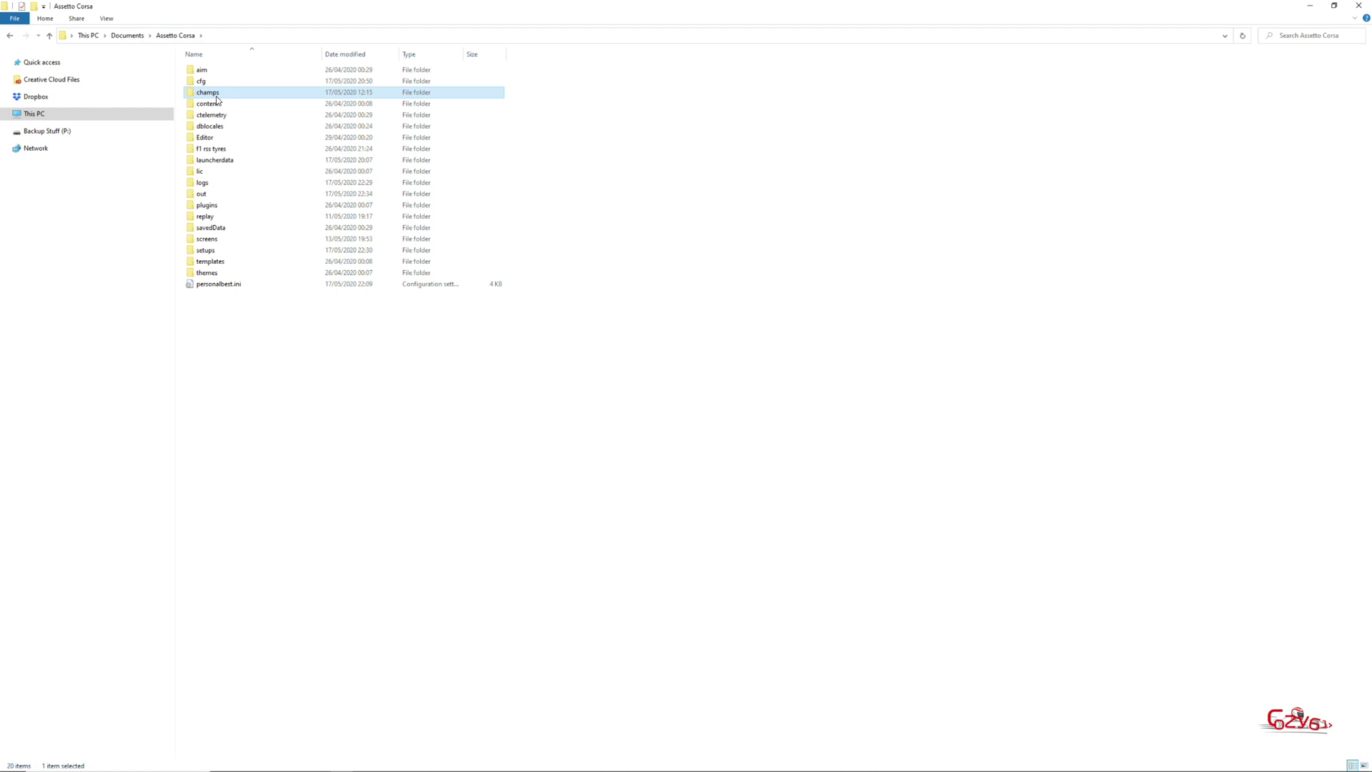
{"action": "left_click", "coordinate": [345, 55]}
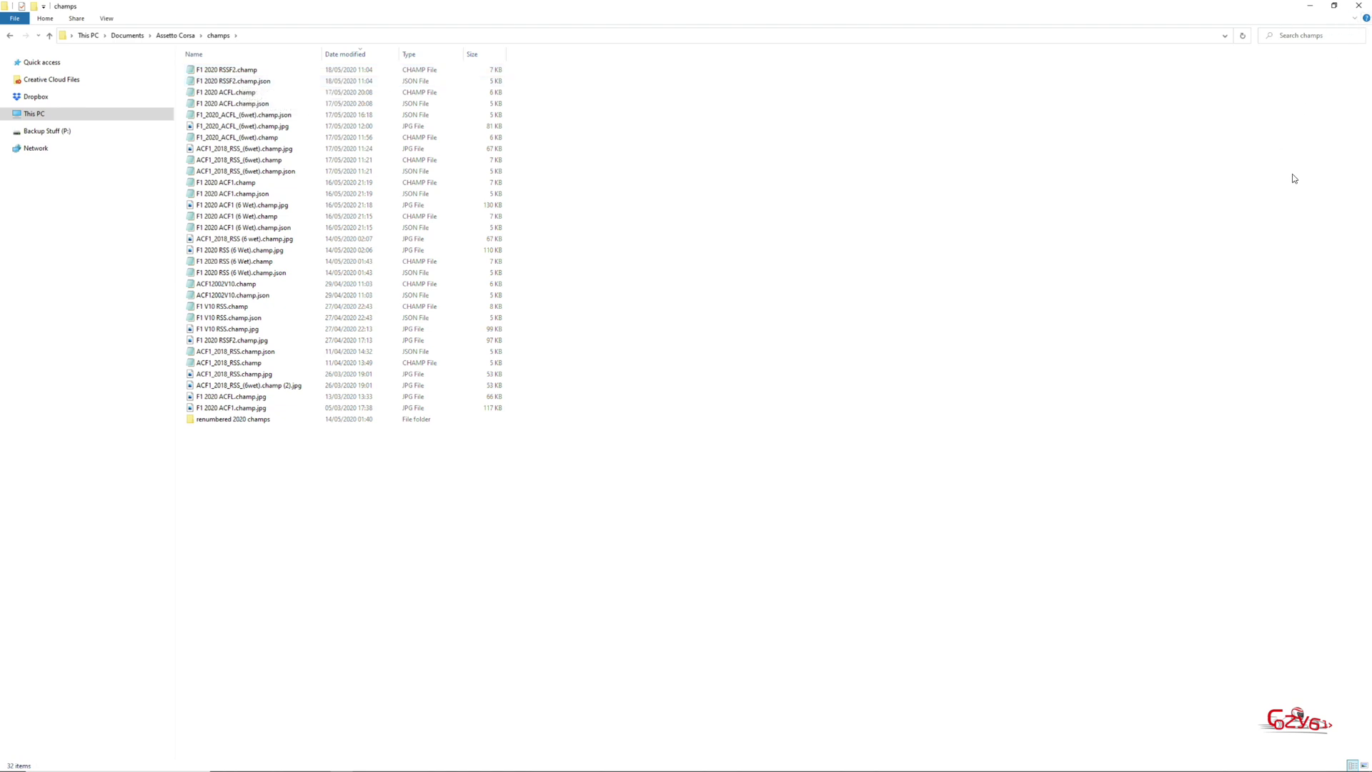
{"action": "left_click", "coordinate": [245, 81]}
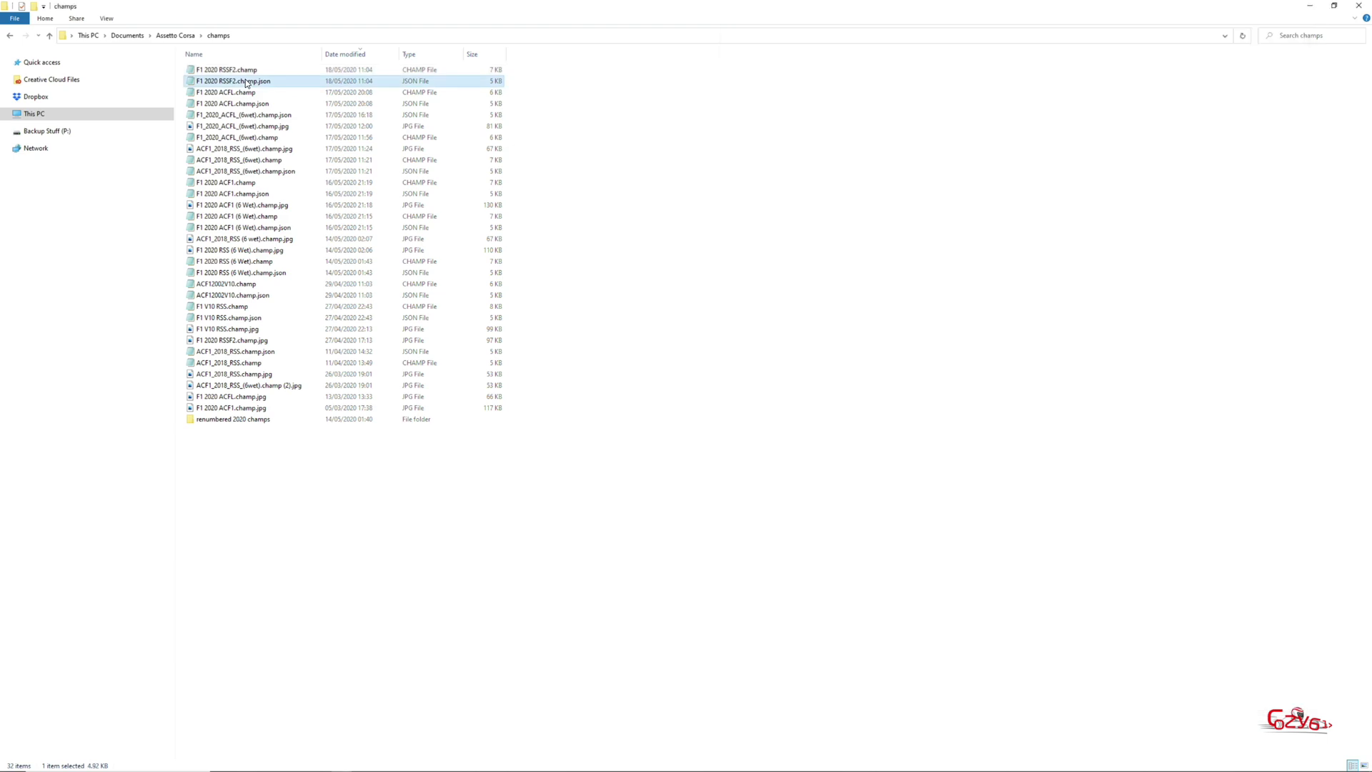
{"action": "double_click", "coordinate": [245, 80]}
{"action": "left_click_drag", "start_coordinate": [877, 22], "coordinate": [0, 106]}
{"action": "left_click", "coordinate": [957, 500]}
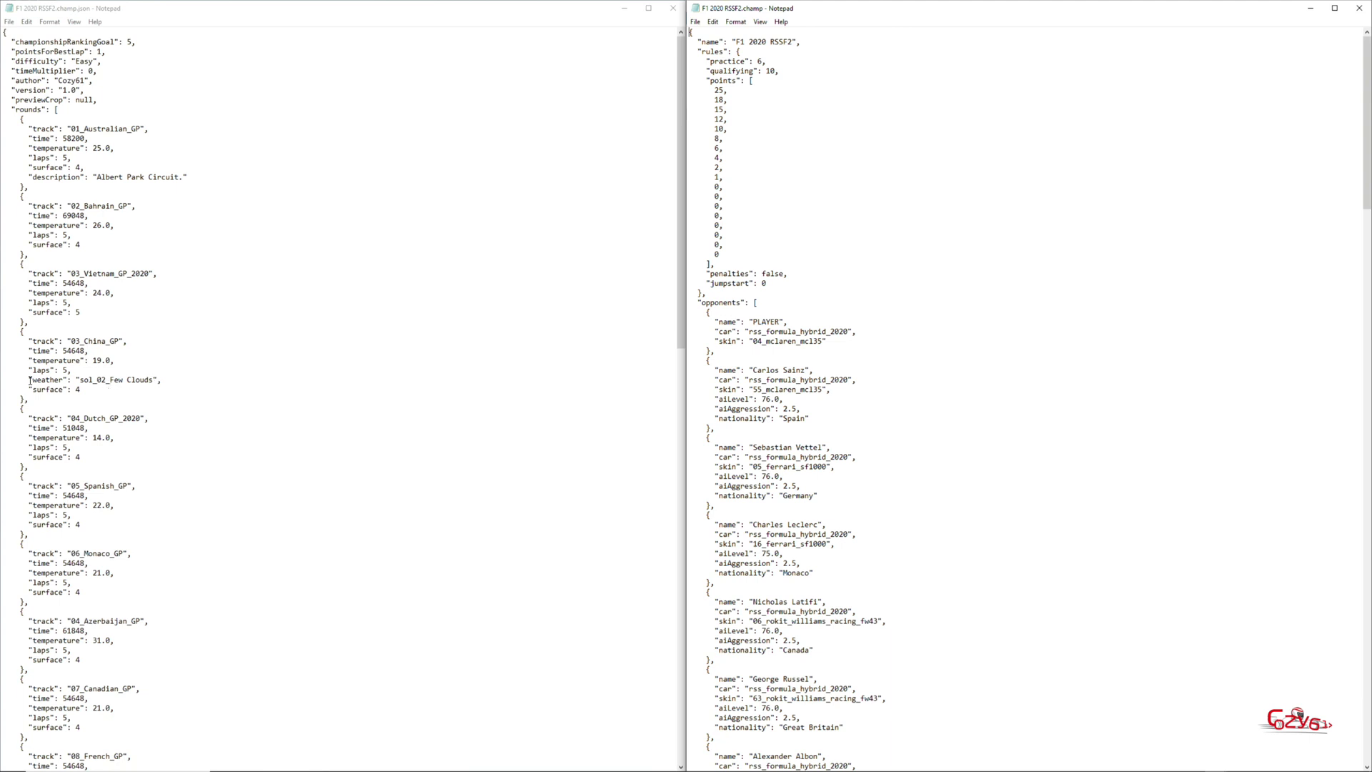
{"action": "left_click_drag", "start_coordinate": [27, 381], "coordinate": [170, 383]}
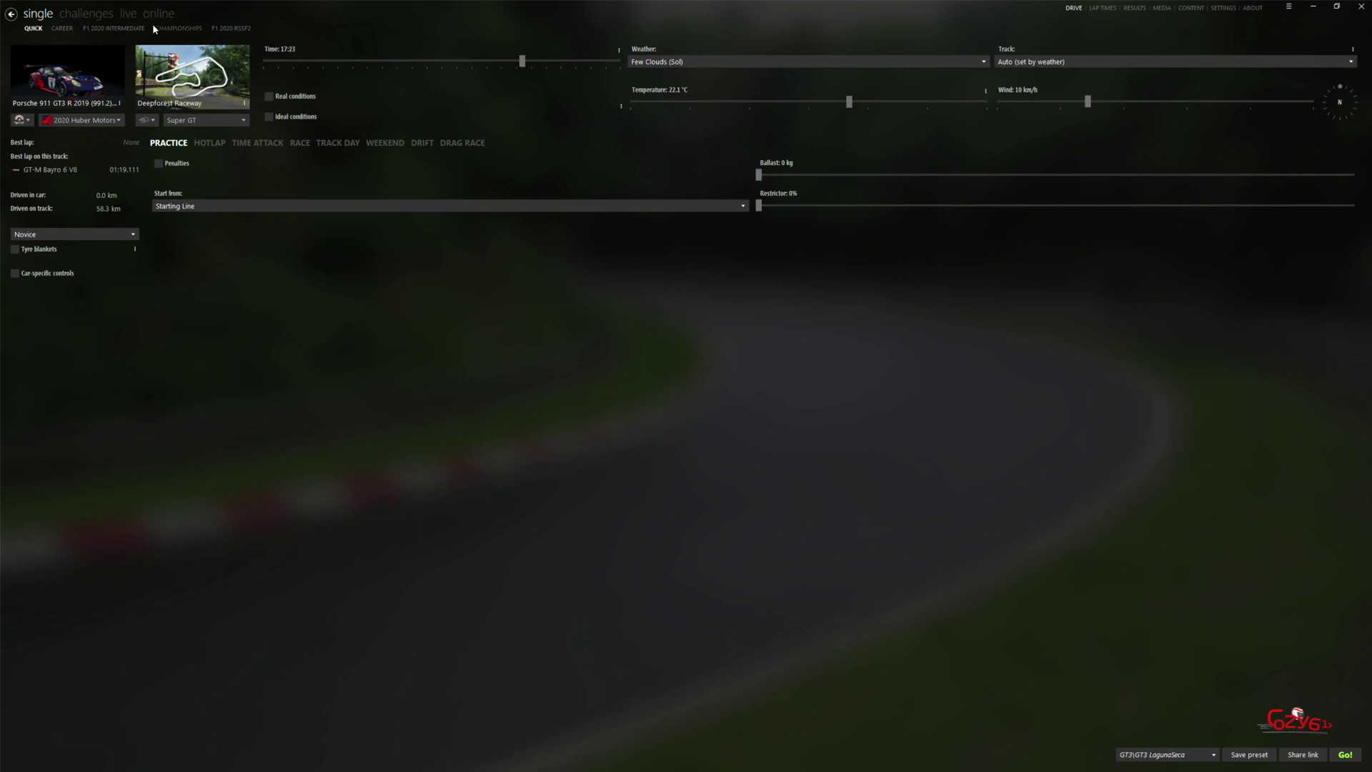
Step: Switch to Content Manager, resume the F1 2020 RSSF2 championship and start its China round
{"action": "left_click", "coordinate": [178, 29]}
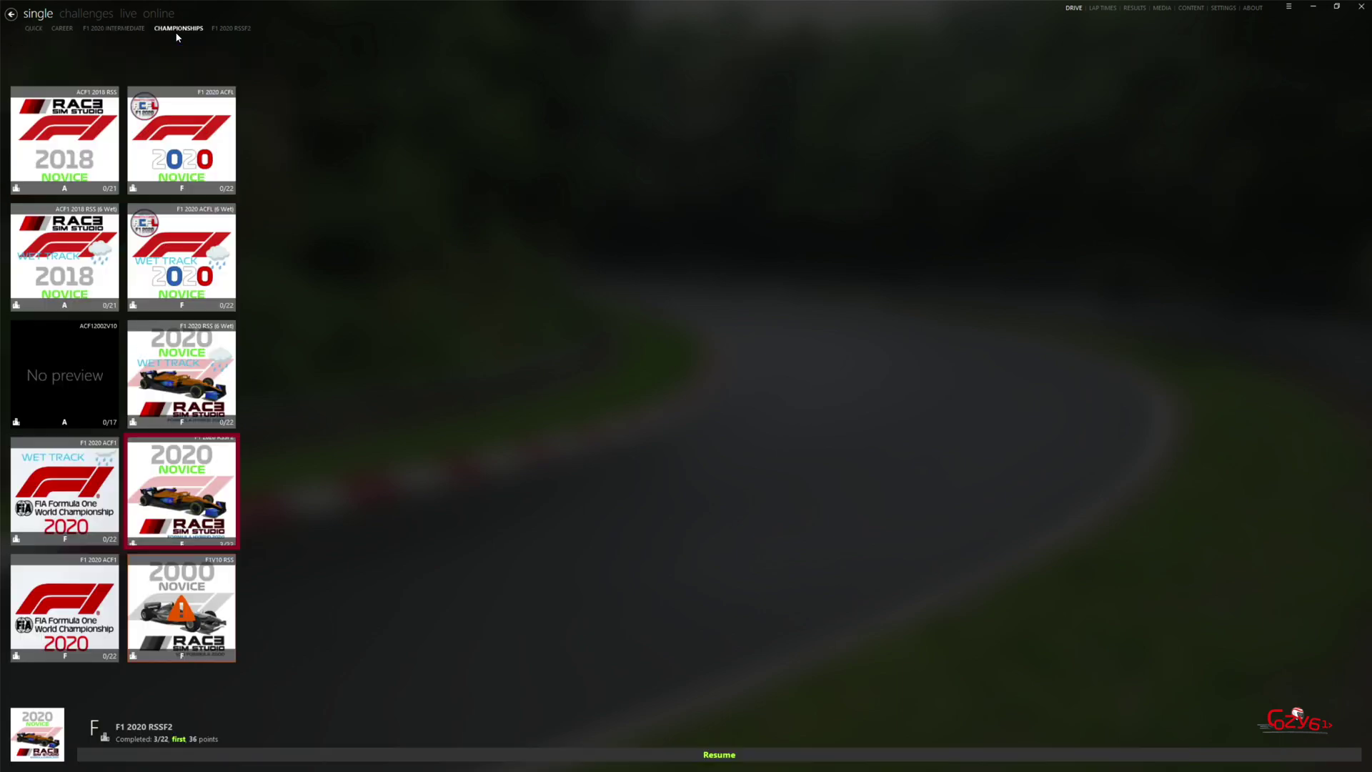
{"action": "left_click", "coordinate": [735, 754]}
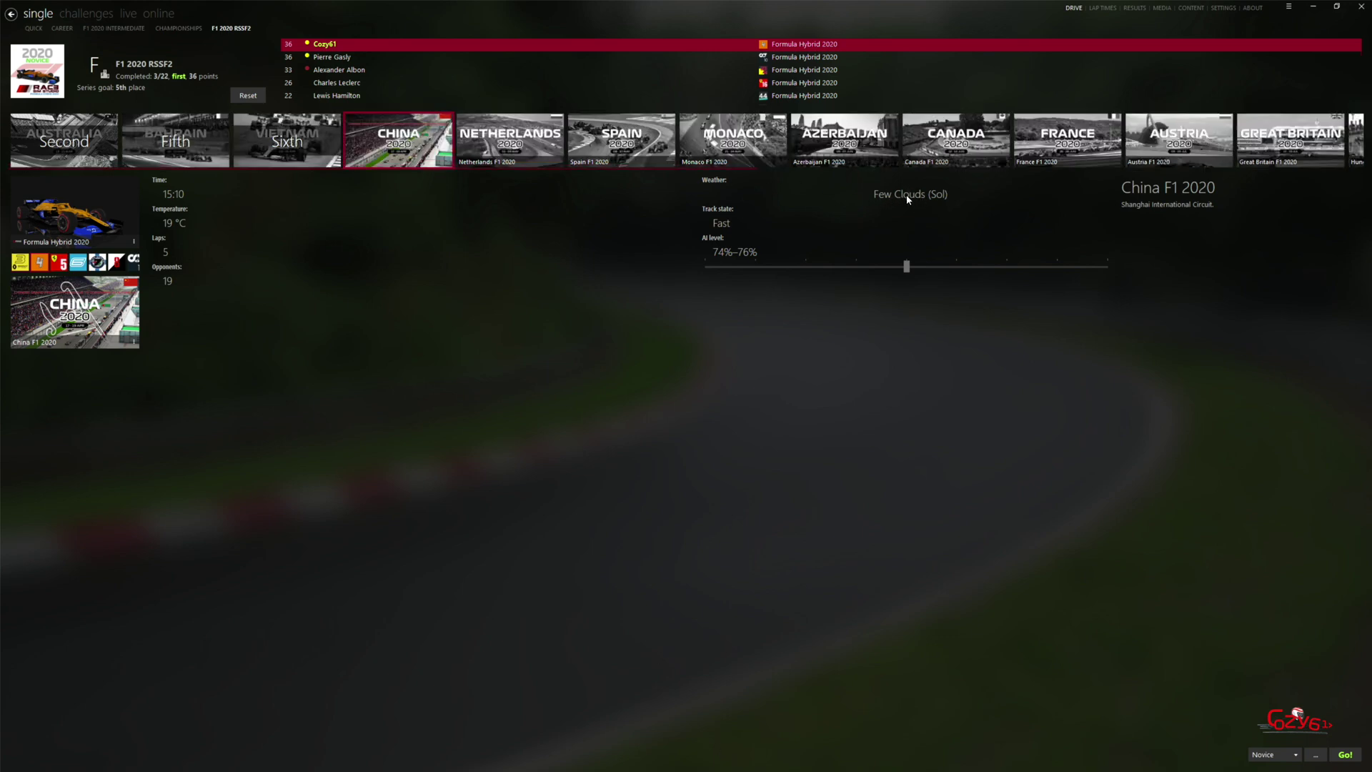
{"action": "left_click", "coordinate": [1191, 8]}
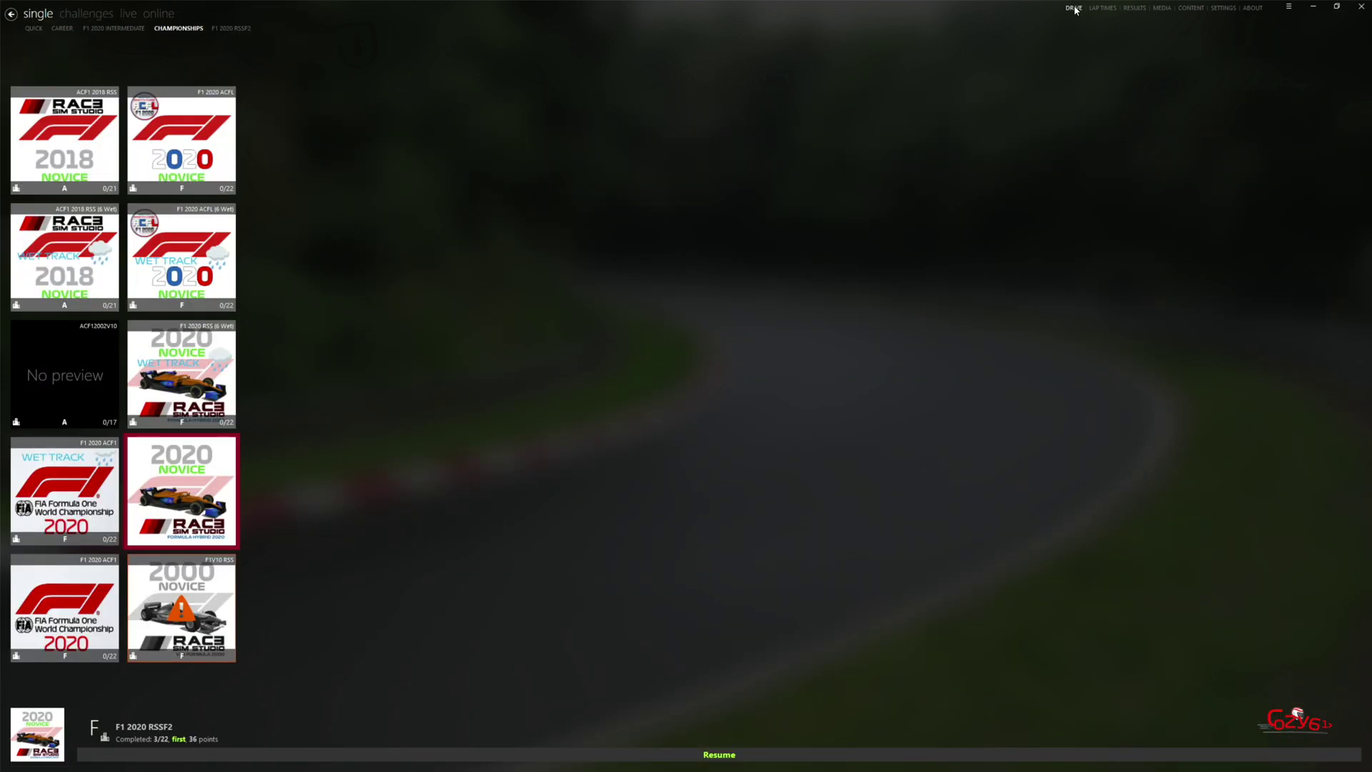
{"action": "left_click", "coordinate": [1346, 755]}
{"action": "left_click", "coordinate": [1346, 756]}
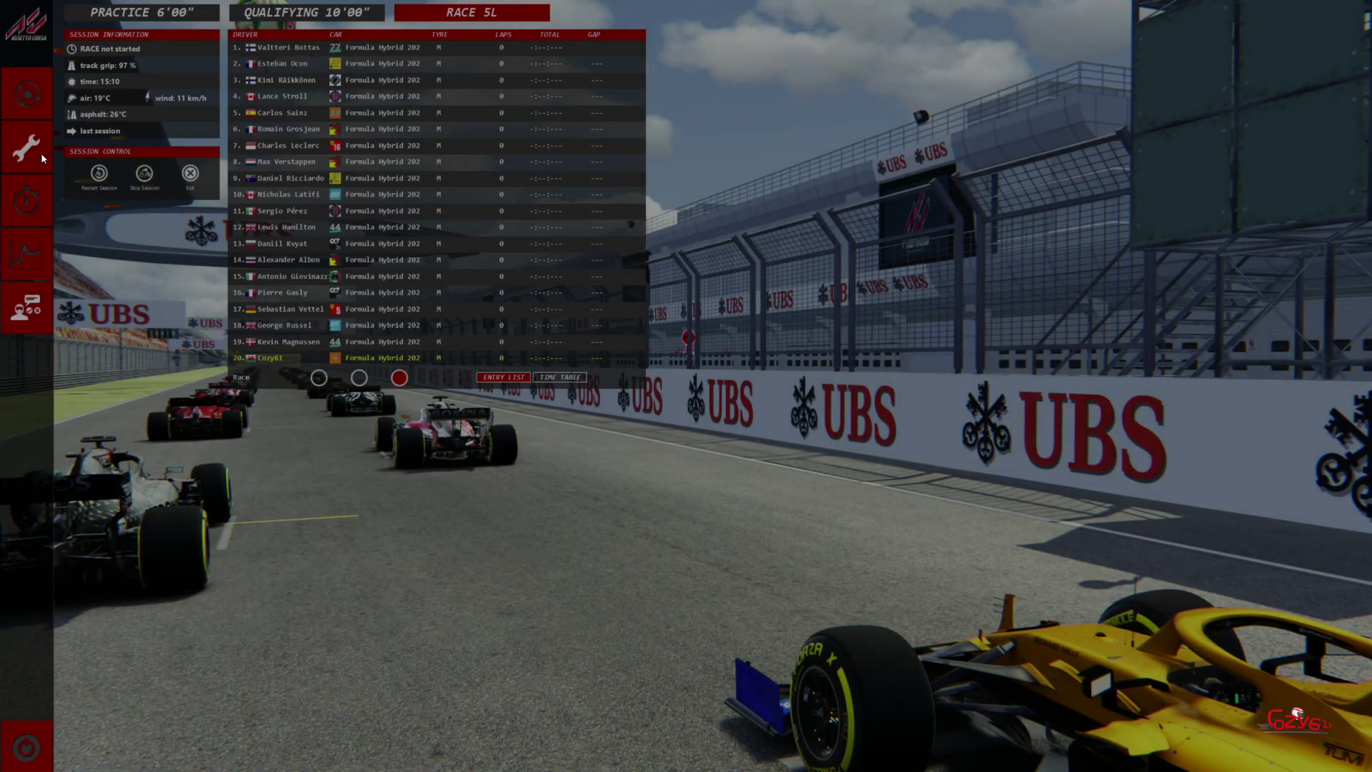
Step: Load the generic car setup nohaloRace and enter the car to start driving the race
{"action": "left_click", "coordinate": [27, 147]}
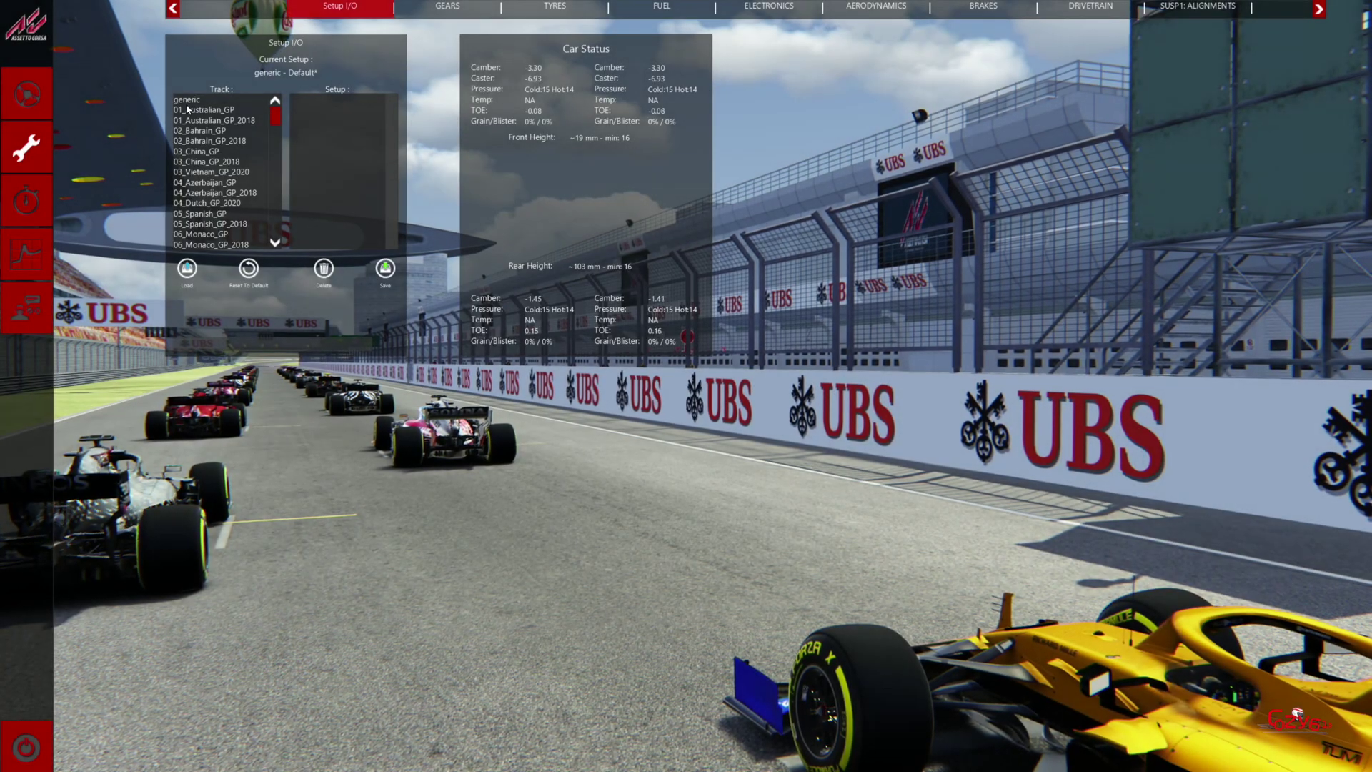
{"action": "left_click", "coordinate": [311, 141]}
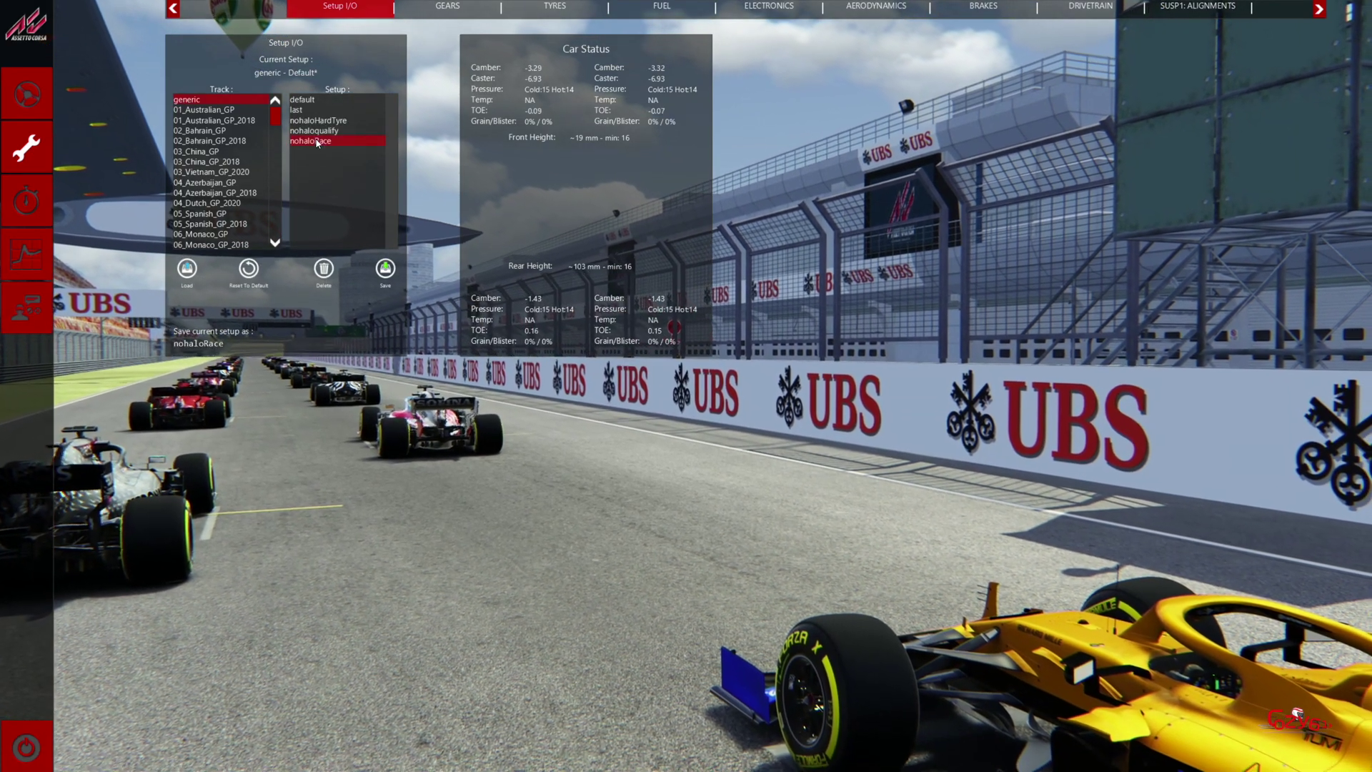
{"action": "left_click", "coordinate": [187, 268]}
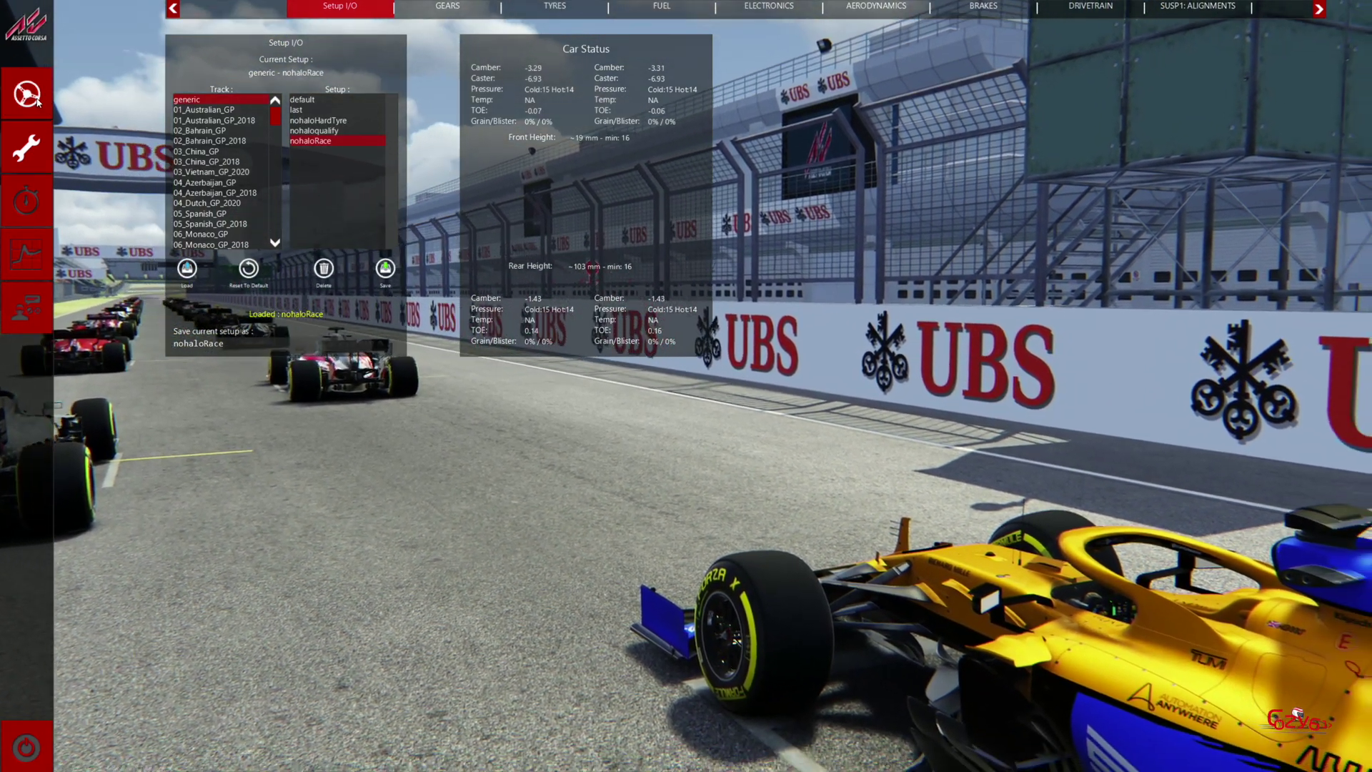
{"action": "left_click", "coordinate": [27, 94]}
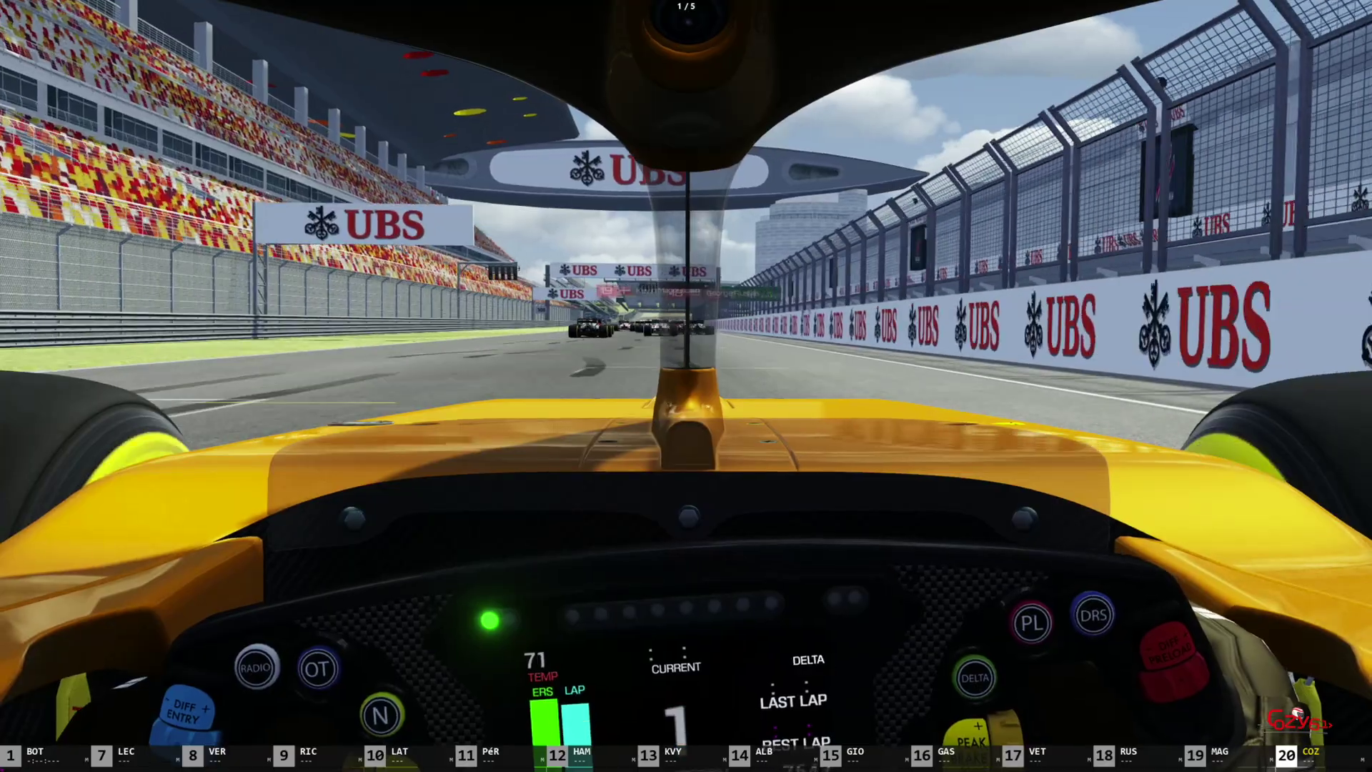